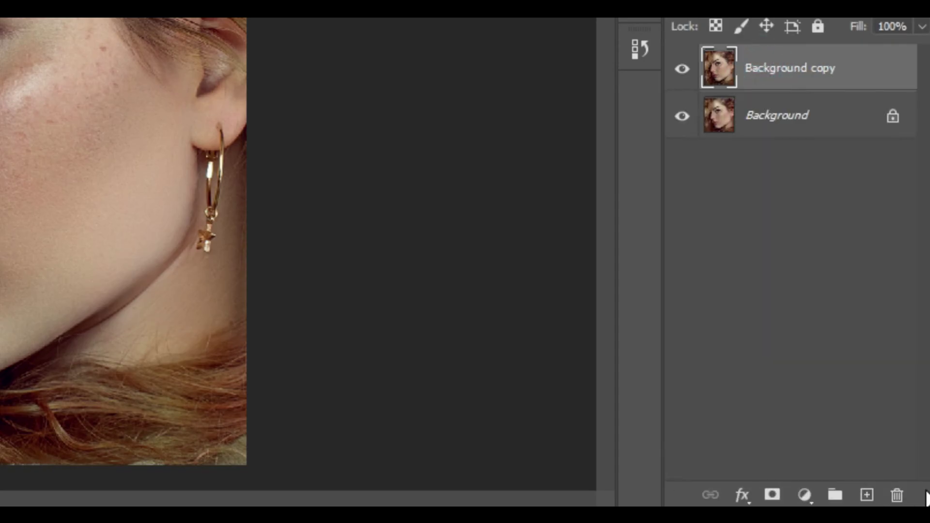
- Duplicate the Background copy layer and invert the colors of the new duplicate
drag(816, 79, 866, 491)
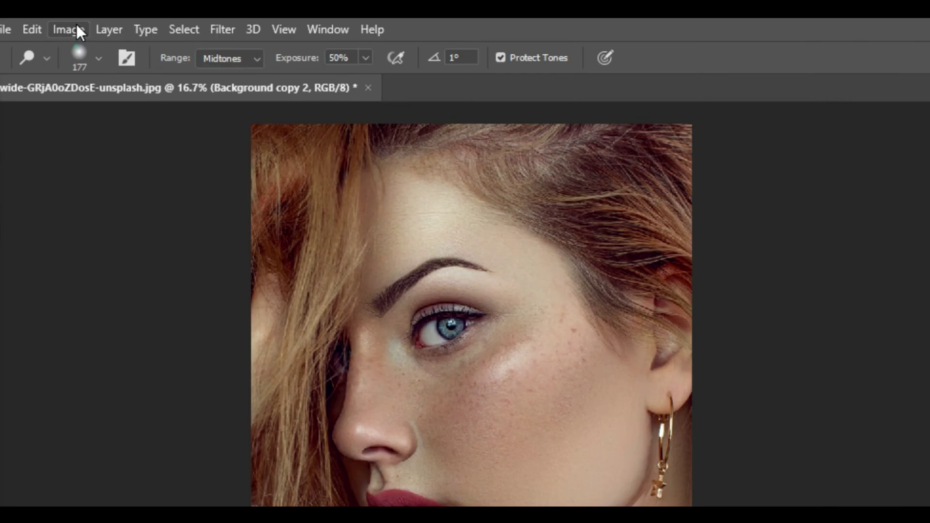
click(78, 22)
mouse_move(105, 81)
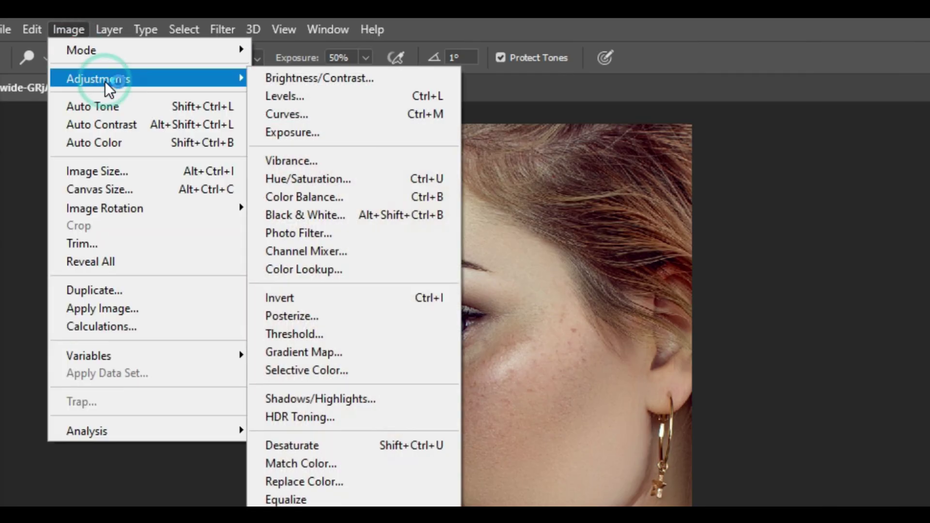
click(384, 292)
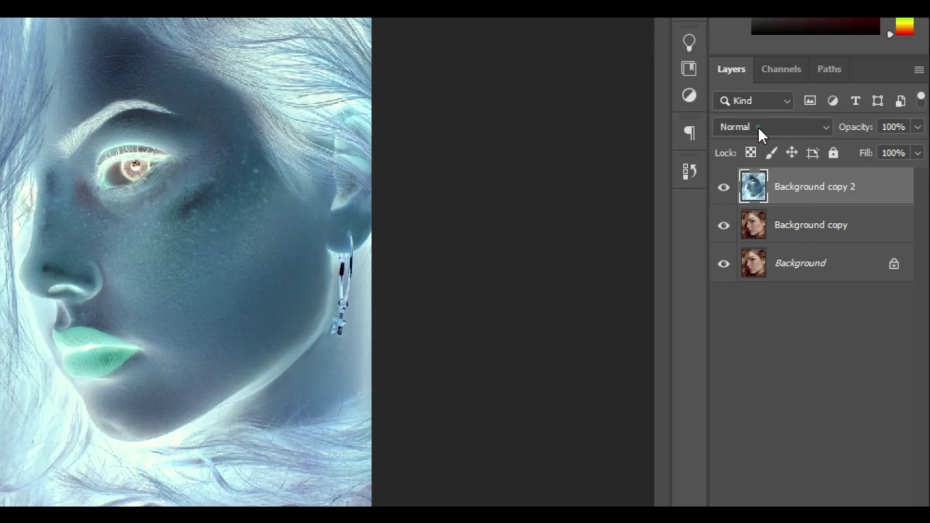
- Set the inverted layer's blend mode to Vivid Light and apply a High Pass filter with a 22.2-pixel radius
click(807, 208)
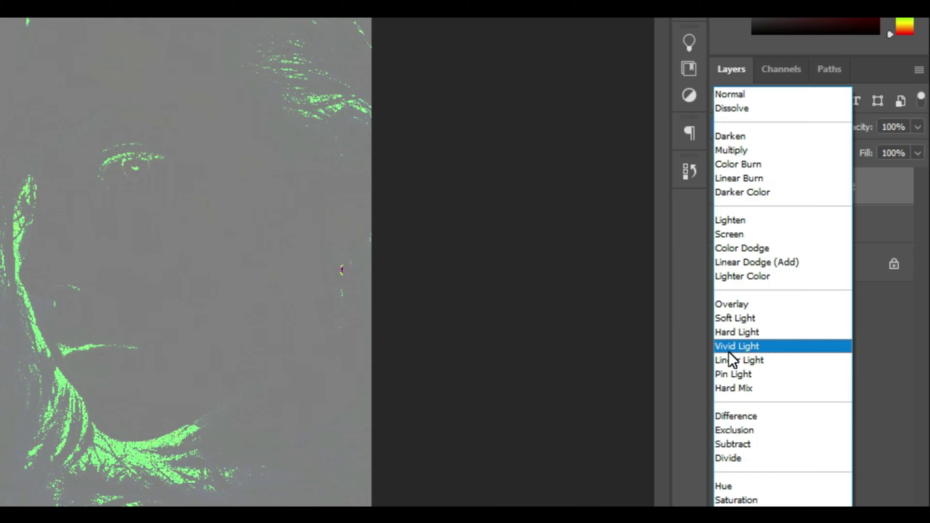
click(731, 351)
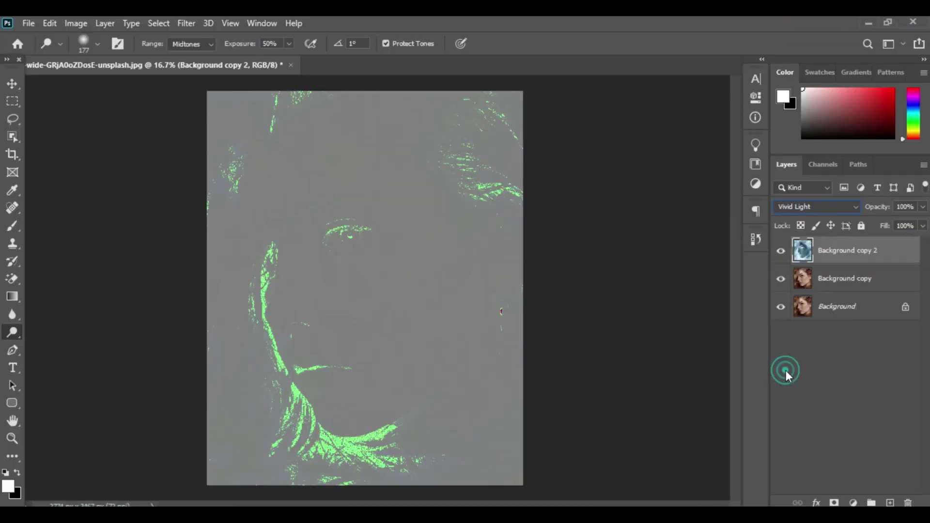
click(186, 24)
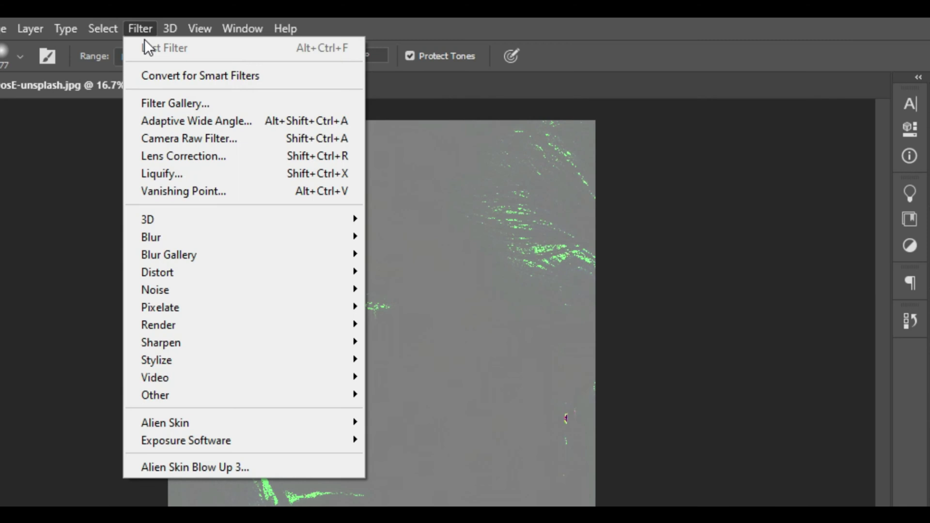
mouse_move(356, 397)
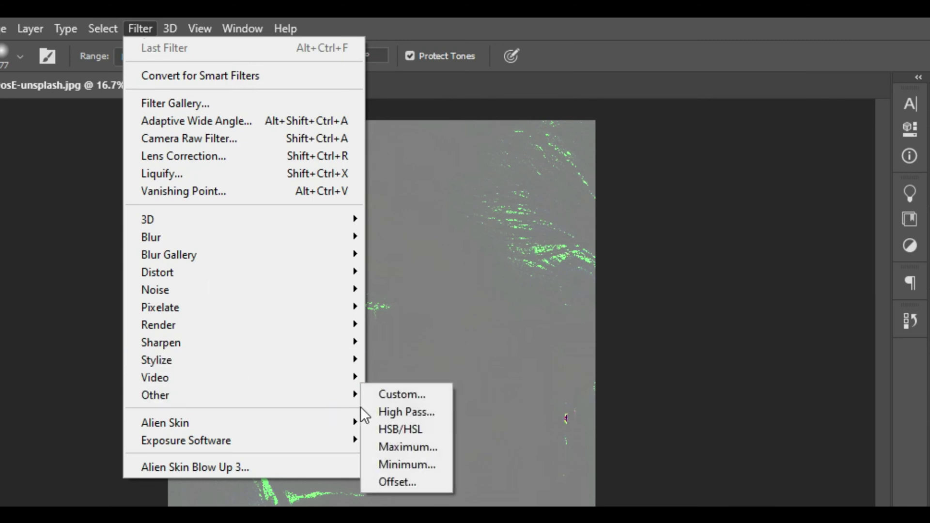
click(392, 410)
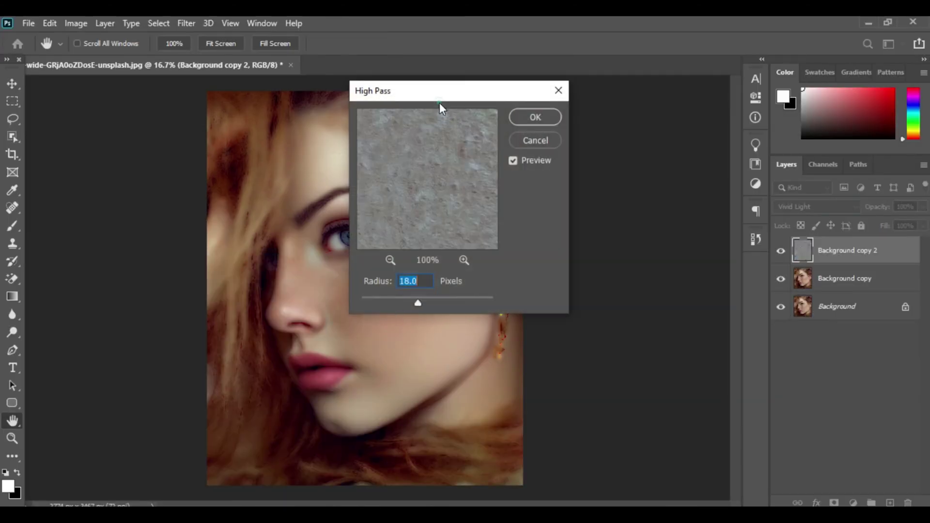
drag(513, 99, 688, 109)
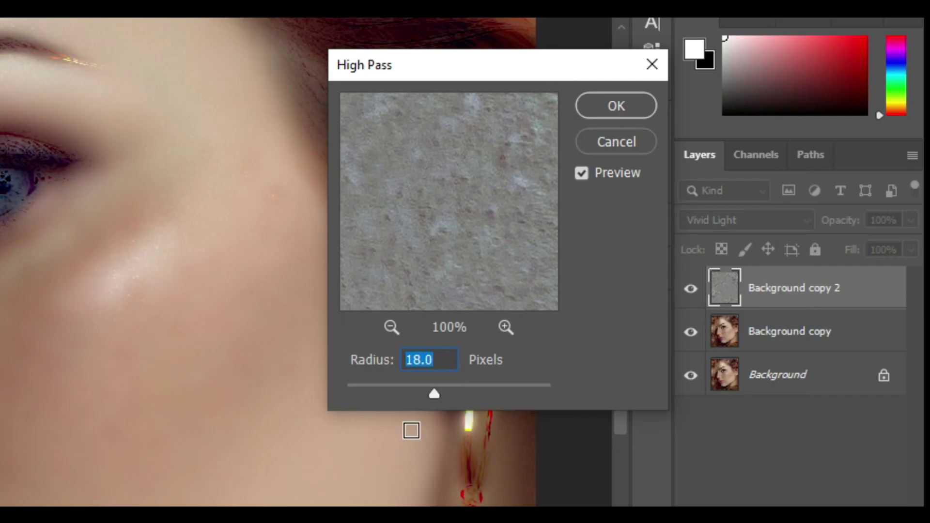
mouse_move(446, 393)
mouse_down()
mouse_move(459, 389)
mouse_move(431, 393)
mouse_move(438, 390)
mouse_up()
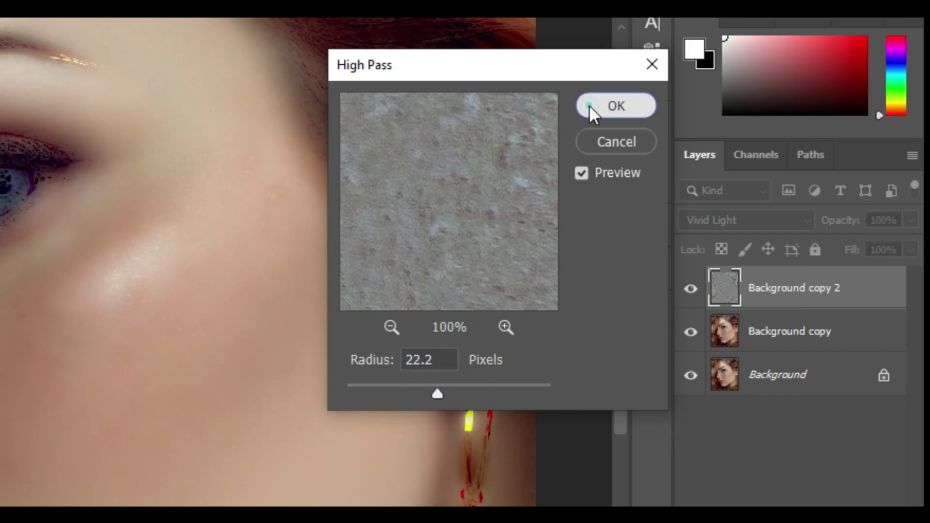
click(592, 106)
- Apply a Gaussian Blur with a radius of 1.5 pixels to the Background copy 2 layer
click(189, 24)
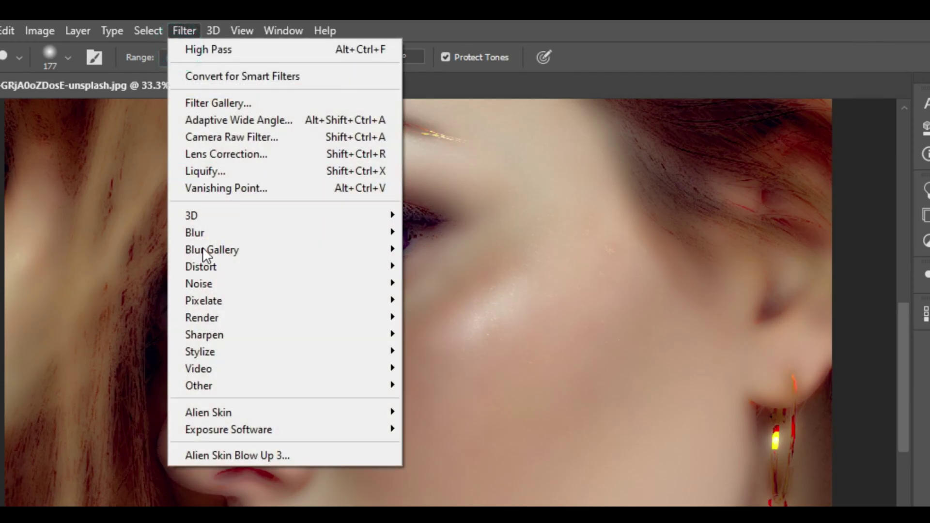
click(211, 242)
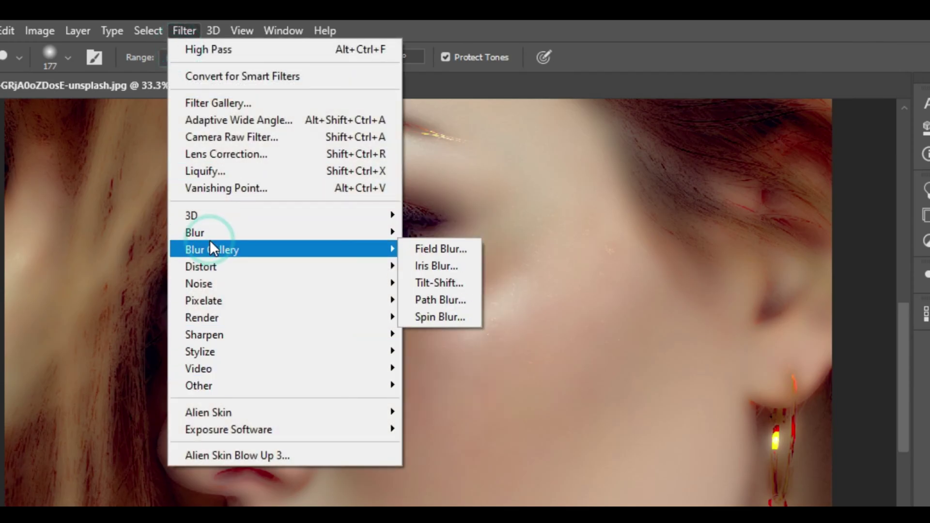
mouse_move(209, 232)
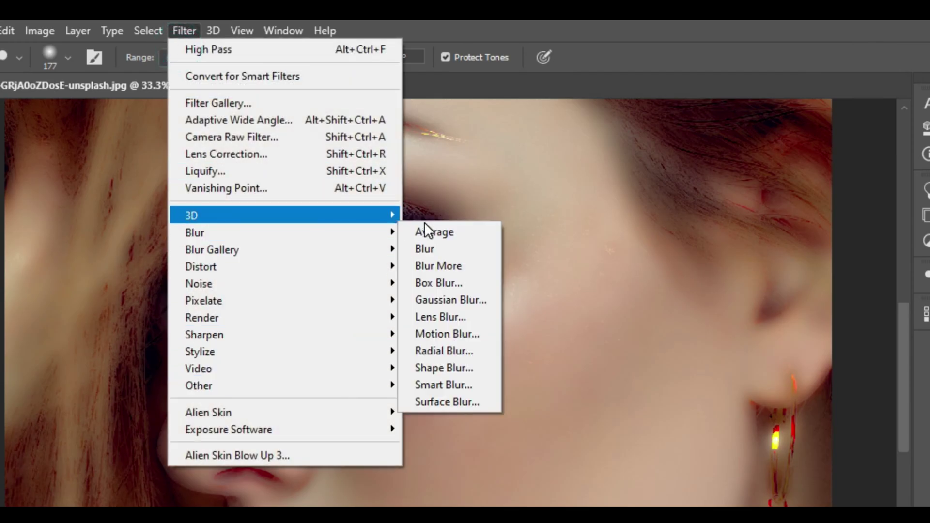
click(437, 297)
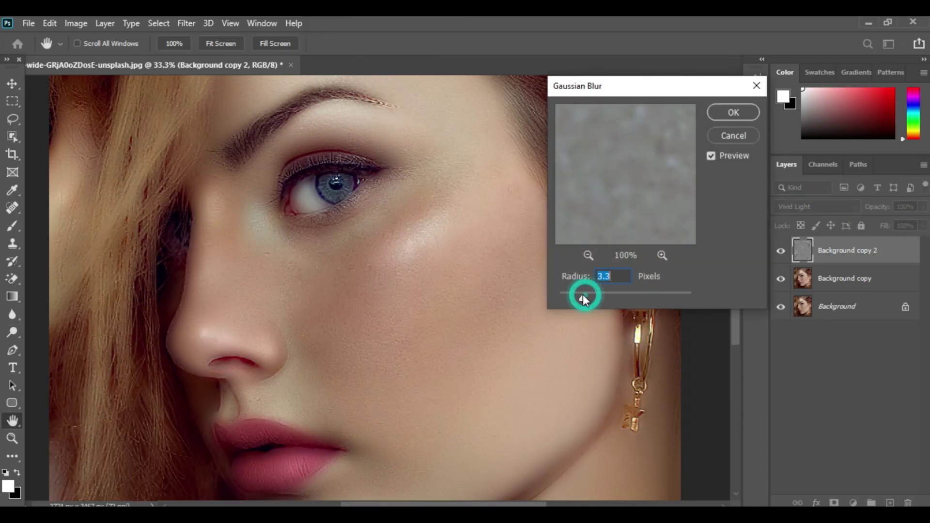
mouse_move(576, 297)
mouse_down()
mouse_move(554, 295)
mouse_move(619, 298)
mouse_move(569, 297)
mouse_up()
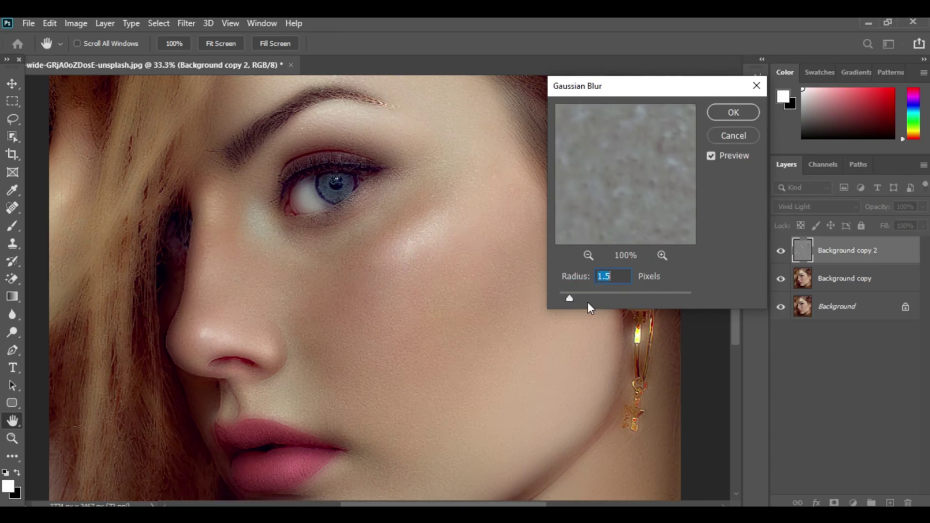
click(731, 113)
key(o)
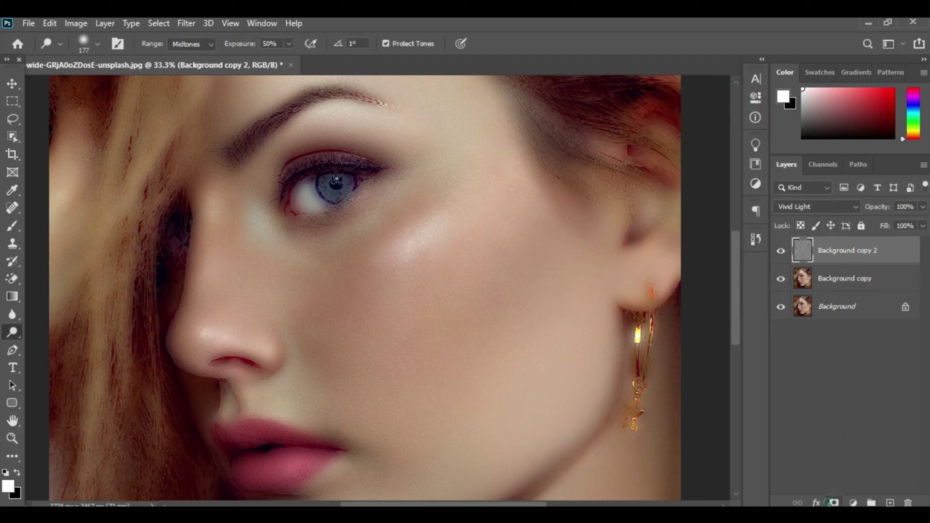
- Add a layer mask to Background copy 2 and fill it with black as the background color
click(834, 503)
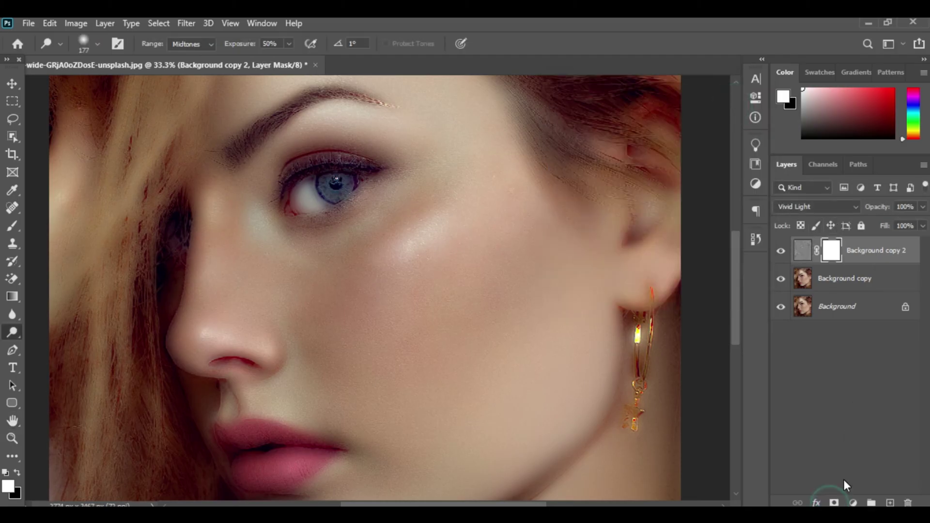
click(15, 494)
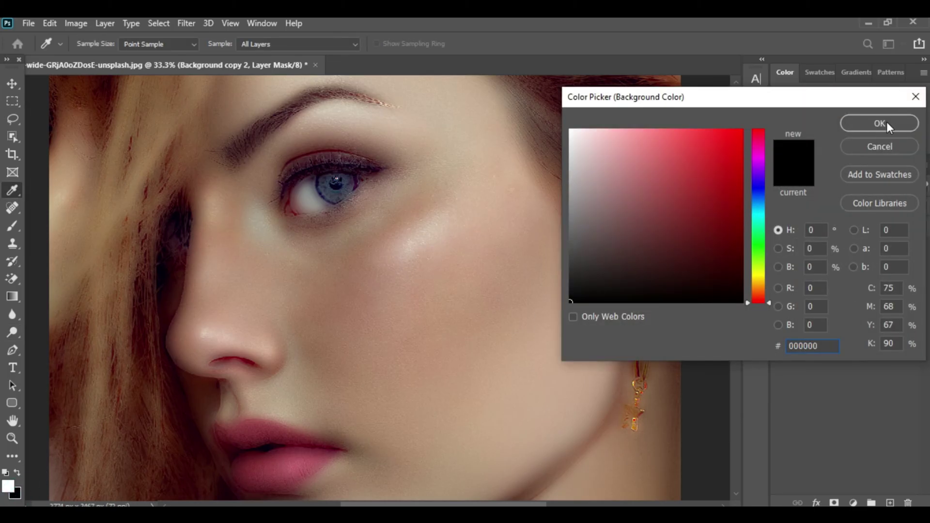
click(880, 123)
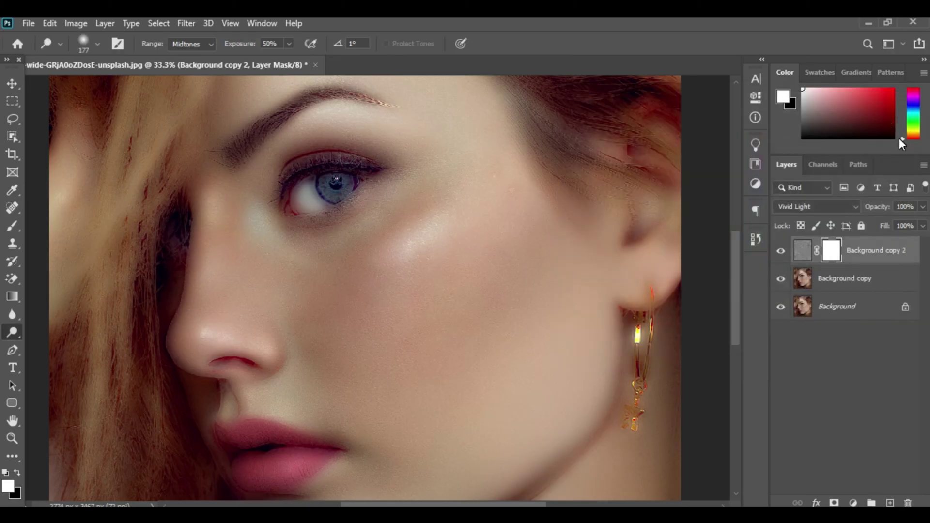
key(ctrl+BackSpace)
- Set the soft round brush to 338 px and paint white on the mask over the forehead and upper cheek
scroll(1, 224, up, 4)
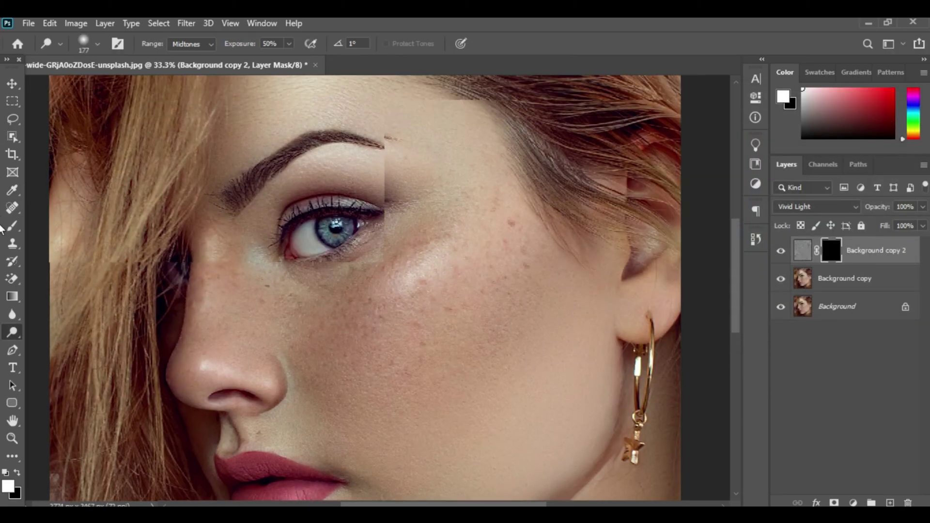
scroll(1, 228, up, 5)
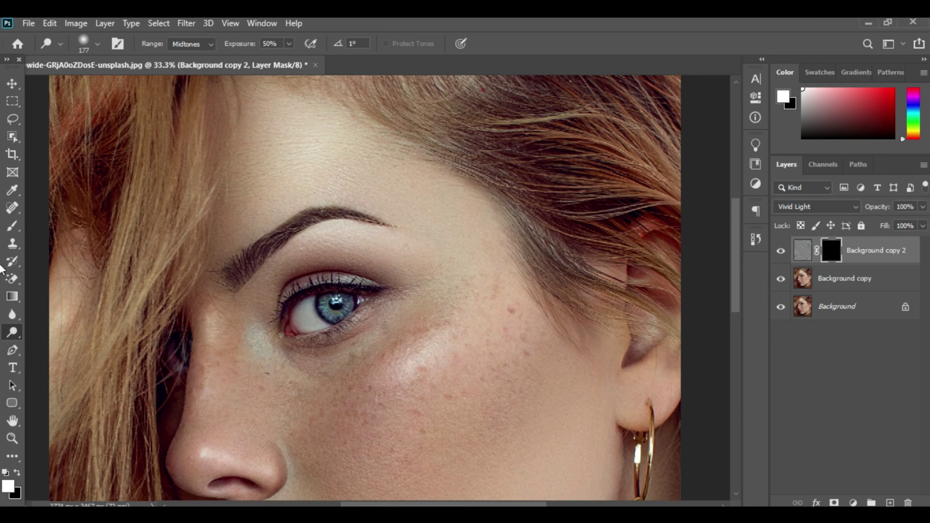
click(13, 226)
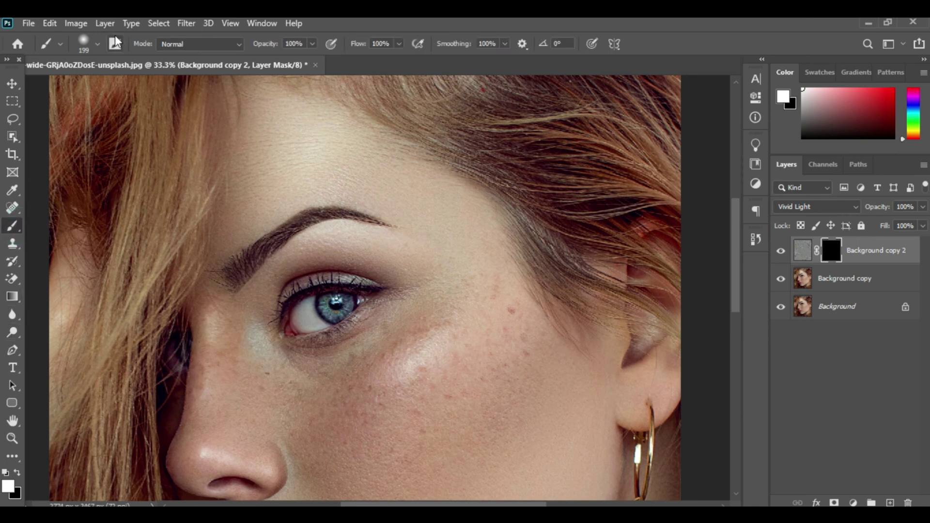
click(97, 39)
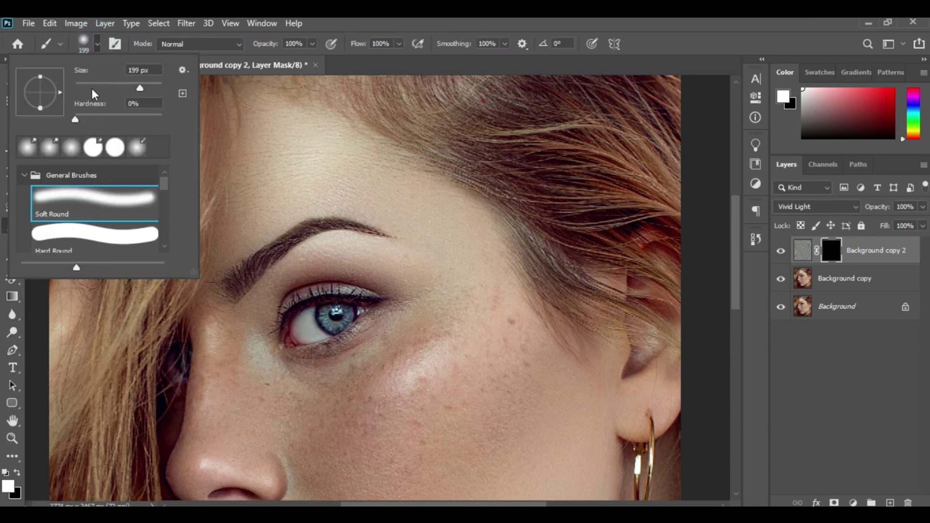
drag(137, 86, 146, 86)
click(398, 20)
mouse_move(284, 185)
mouse_down()
mouse_move(254, 185)
mouse_move(252, 224)
mouse_move(234, 223)
mouse_move(234, 240)
mouse_move(268, 118)
mouse_move(263, 129)
mouse_move(396, 190)
mouse_move(349, 177)
mouse_move(469, 244)
mouse_move(477, 271)
mouse_move(480, 250)
mouse_move(484, 318)
mouse_move(495, 308)
mouse_move(518, 400)
mouse_move(506, 332)
mouse_move(523, 386)
mouse_move(517, 337)
mouse_move(486, 327)
mouse_move(449, 340)
mouse_move(424, 364)
mouse_move(440, 309)
mouse_move(386, 395)
mouse_move(304, 441)
mouse_move(408, 358)
mouse_move(361, 391)
mouse_move(263, 417)
mouse_move(432, 339)
mouse_move(324, 424)
mouse_move(241, 415)
mouse_move(239, 349)
mouse_move(207, 452)
mouse_move(234, 395)
mouse_move(365, 477)
mouse_move(279, 435)
mouse_move(381, 463)
mouse_move(462, 403)
mouse_move(499, 354)
mouse_move(465, 403)
mouse_move(498, 377)
mouse_up()
- Paint white on the mask over the rest of the cheek, the nose and the skin beside the mouth
scroll(516, 291, down, 5)
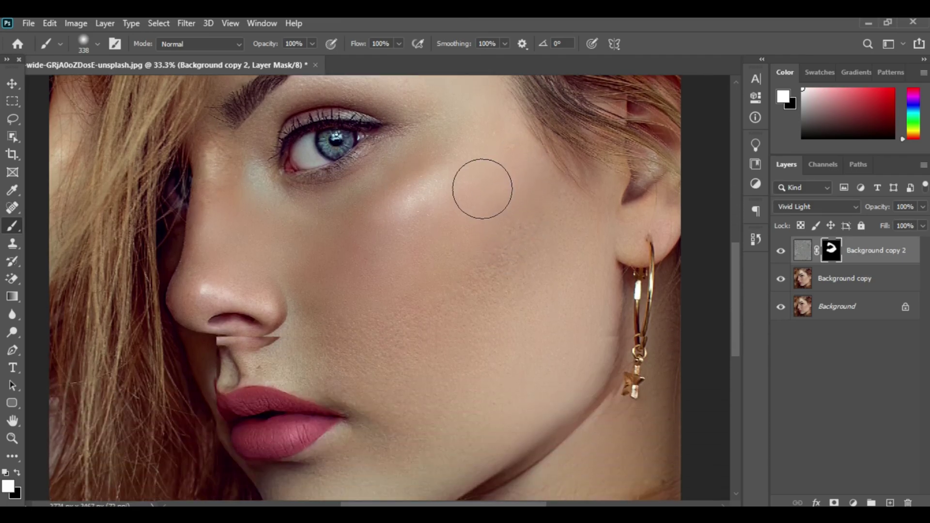
scroll(483, 189, down, 1)
mouse_move(475, 175)
mouse_down()
mouse_move(498, 210)
mouse_move(526, 171)
mouse_move(534, 282)
mouse_move(554, 194)
mouse_move(582, 238)
mouse_move(534, 314)
mouse_move(435, 400)
mouse_move(502, 247)
mouse_move(459, 316)
mouse_move(303, 290)
mouse_move(364, 299)
mouse_move(367, 317)
mouse_move(350, 329)
mouse_move(447, 324)
mouse_move(414, 175)
mouse_move(362, 223)
mouse_move(351, 252)
mouse_move(422, 306)
mouse_move(424, 366)
mouse_move(375, 433)
mouse_move(385, 413)
mouse_move(312, 445)
mouse_move(321, 444)
mouse_move(279, 449)
mouse_move(279, 441)
mouse_move(315, 471)
mouse_move(446, 419)
mouse_move(512, 374)
mouse_move(583, 289)
mouse_move(533, 335)
mouse_move(387, 354)
mouse_move(341, 314)
mouse_move(304, 304)
mouse_move(339, 313)
mouse_up()
key(ctrl+plus)
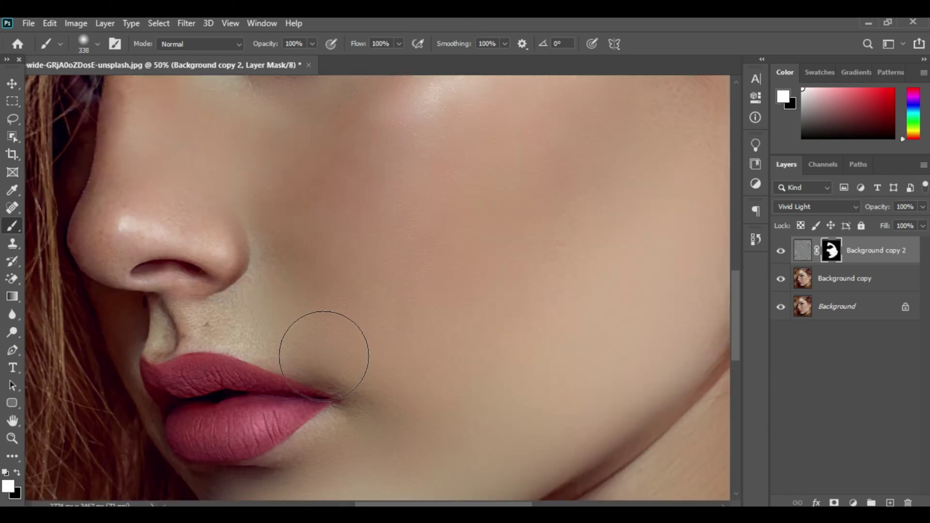
mouse_move(125, 227)
mouse_down()
mouse_move(103, 235)
mouse_move(139, 204)
mouse_move(204, 200)
mouse_move(294, 260)
mouse_move(279, 301)
mouse_move(305, 323)
mouse_move(211, 315)
mouse_move(305, 318)
mouse_up()
- Reduce the brush size to 108 px and paint white on the mask over the skin between nose and upper lip
click(97, 44)
drag(109, 89, 121, 86)
click(484, 36)
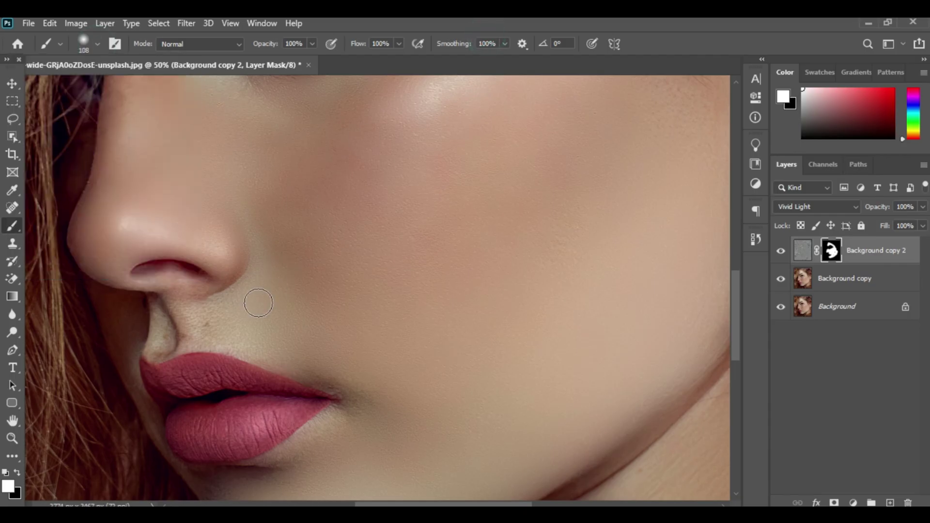
mouse_move(225, 338)
mouse_down()
mouse_move(285, 363)
mouse_move(285, 354)
mouse_move(184, 308)
mouse_move(231, 304)
mouse_up()
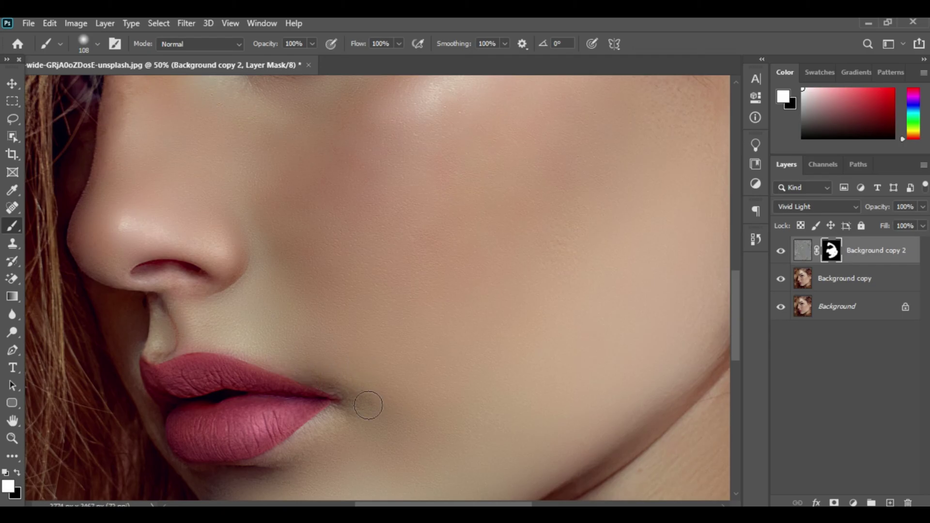
- Paint white on the mask over the neck below the jawline and the skin around the earring
scroll(573, 241, down, 5)
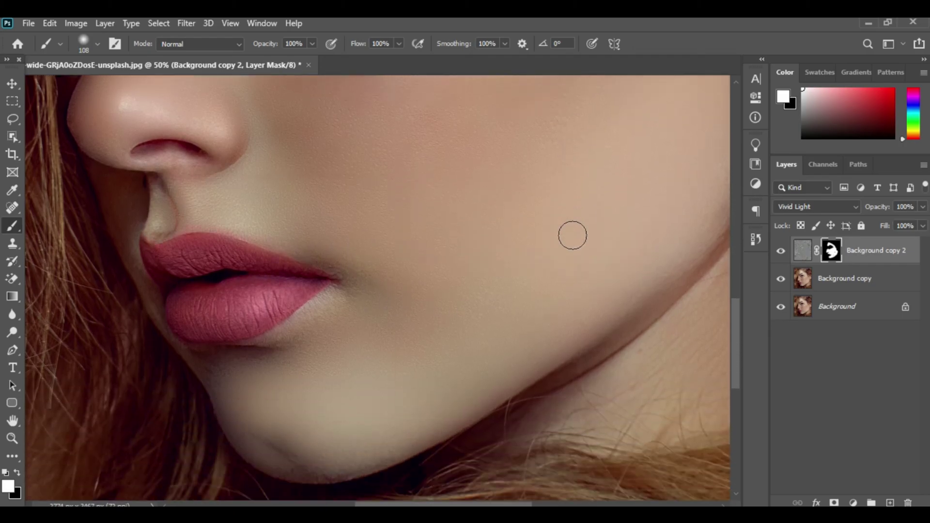
scroll(524, 462, down, 2)
scroll(426, 497, right, 3)
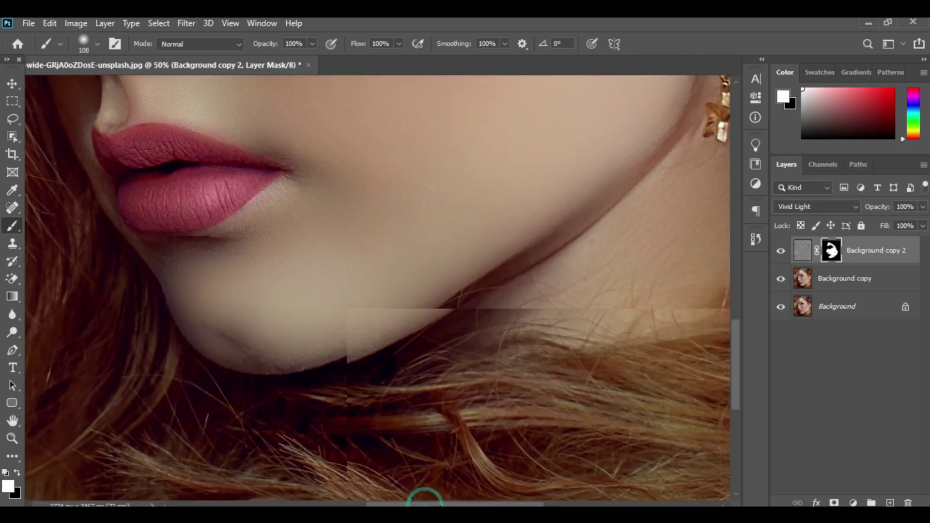
scroll(490, 499, right, 4)
mouse_move(460, 185)
mouse_down()
mouse_move(423, 242)
mouse_move(369, 279)
mouse_move(436, 298)
mouse_up()
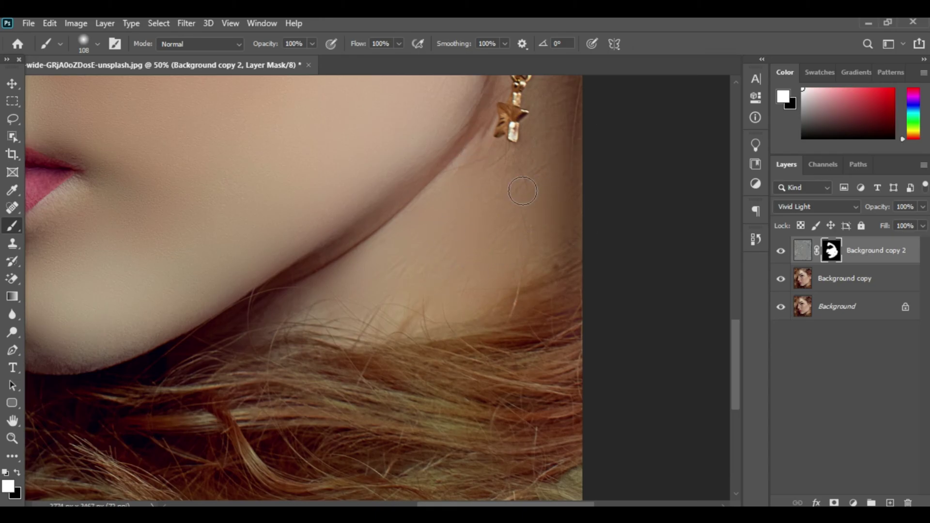
scroll(538, 156, up, 5)
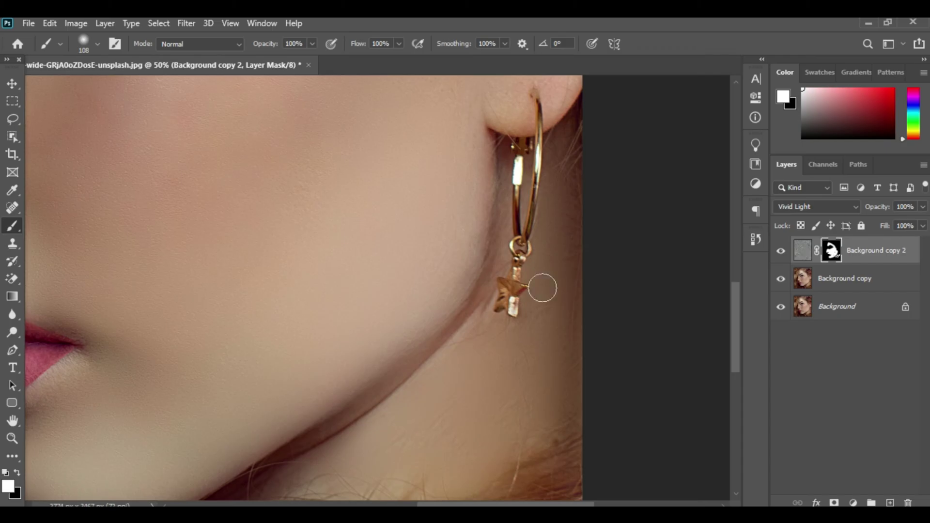
scroll(487, 129, up, 2)
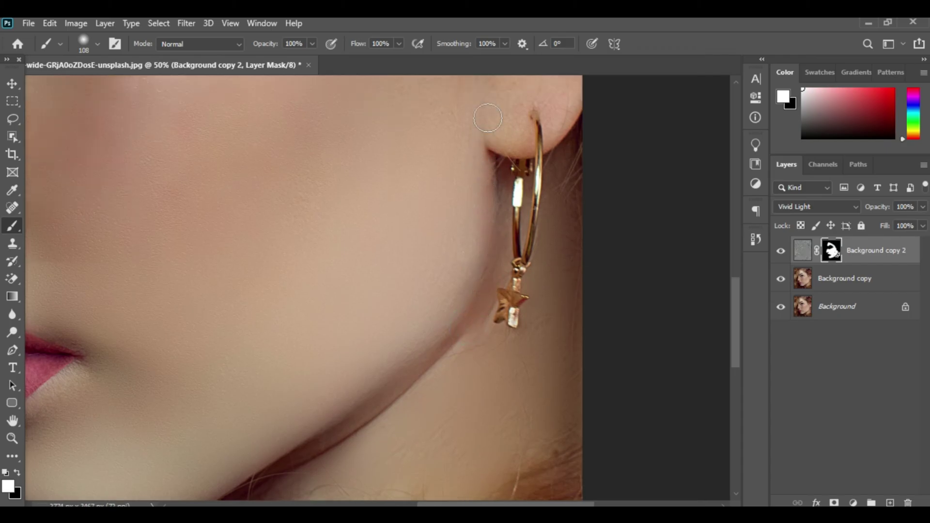
scroll(488, 118, up, 2)
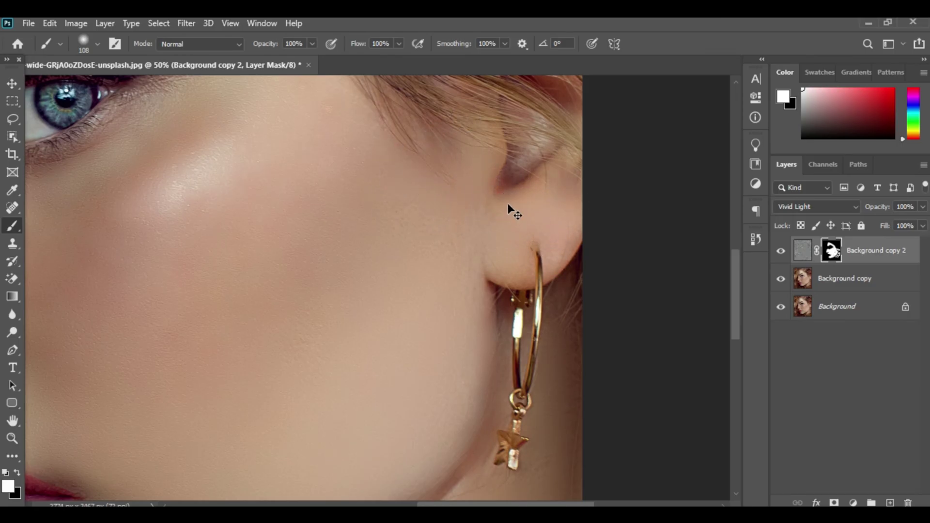
- Examine the smoothed skin across the whole portrait and closely around the eye and forehead
key(ctrl+minus)
key(ctrl+minus)
key(ctrl+minus)
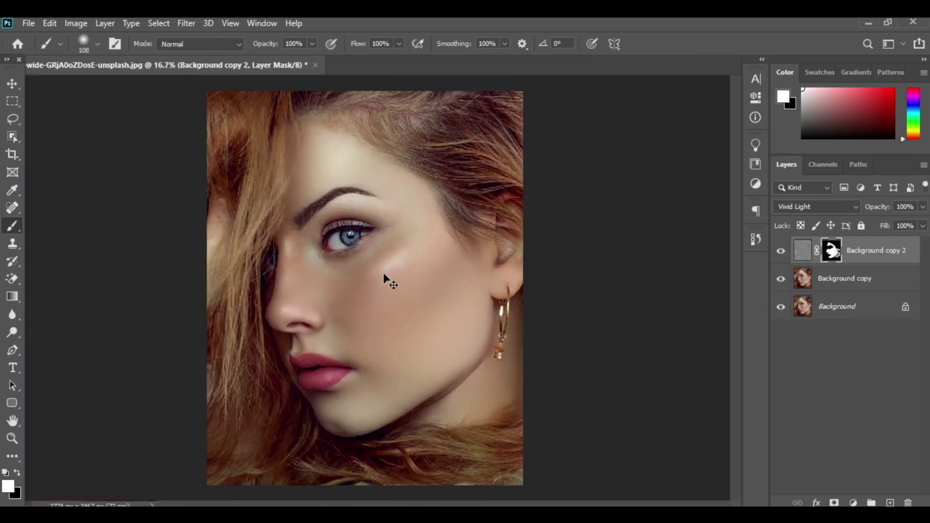
key(ctrl+plus)
key(ctrl+plus)
scroll(318, 332, up, 2)
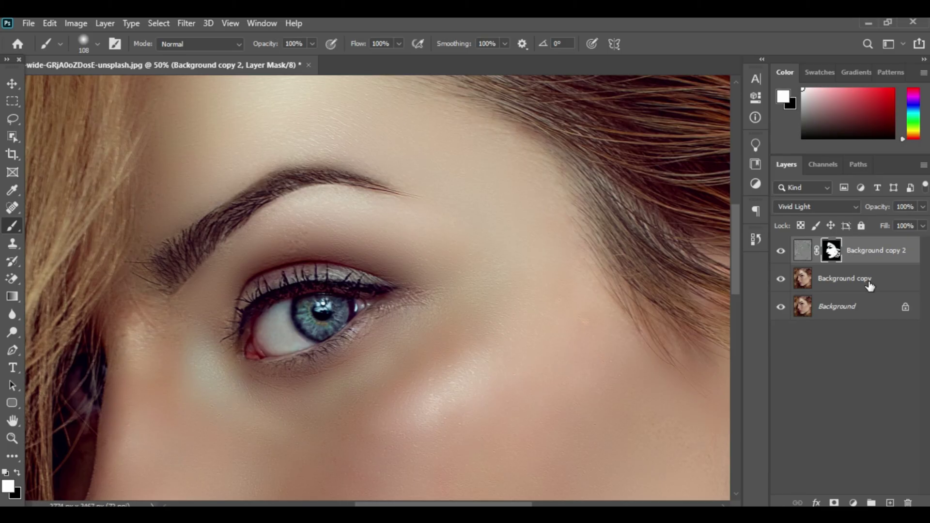
- Merge the Background copy and Background copy 2 layers and duplicate the merged layer
ctrl+click(851, 290)
right_click(850, 286)
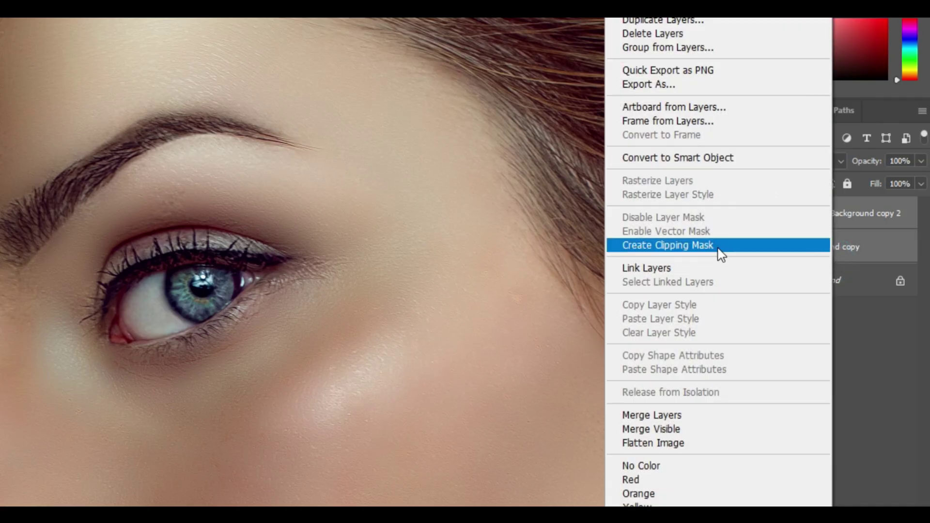
click(677, 414)
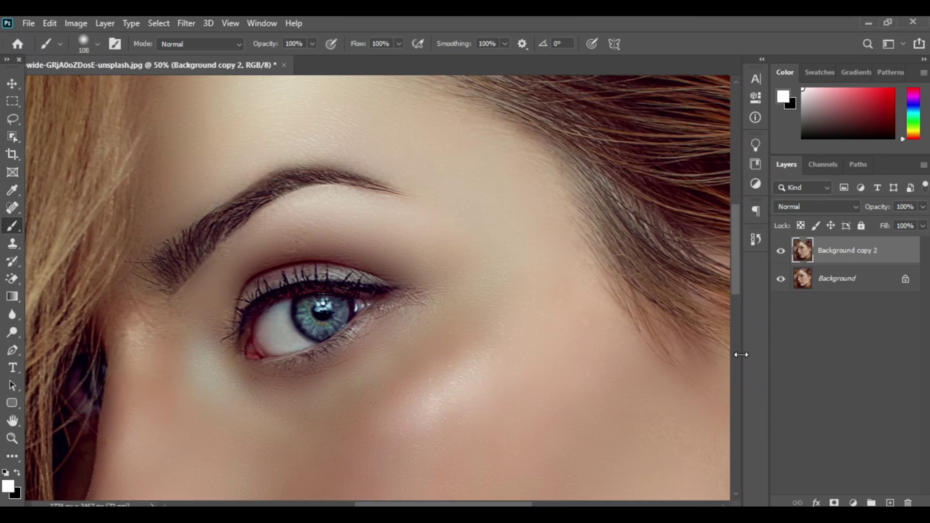
drag(866, 250, 890, 504)
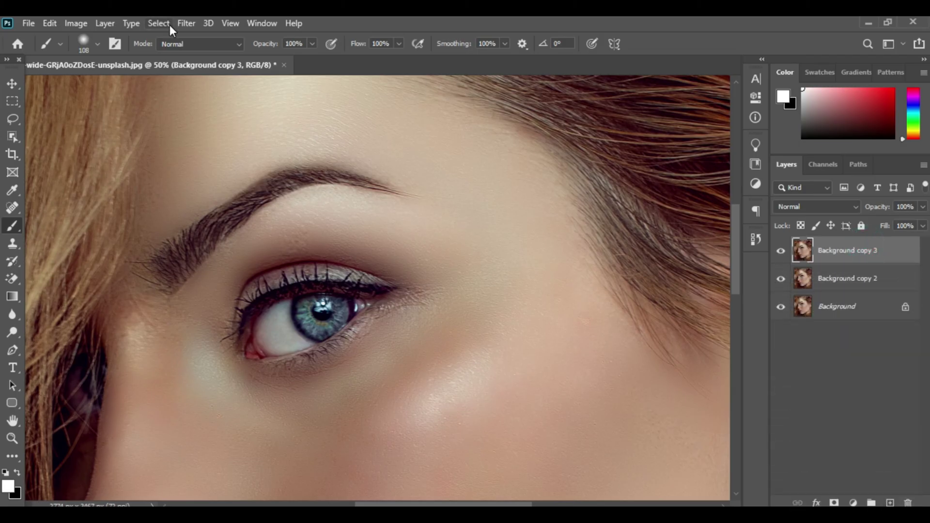
- Invert the colours of the duplicated layer and set its blend mode to Vivid Light
click(76, 23)
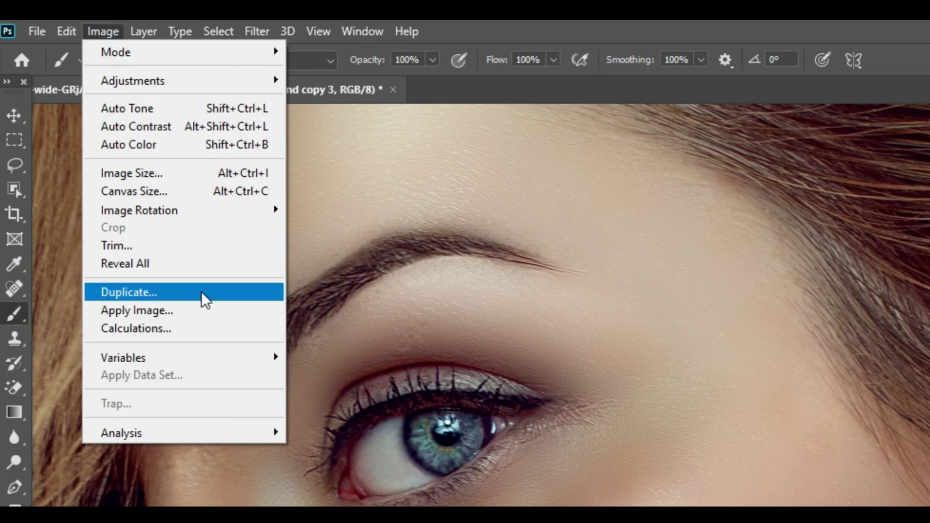
click(199, 80)
click(419, 299)
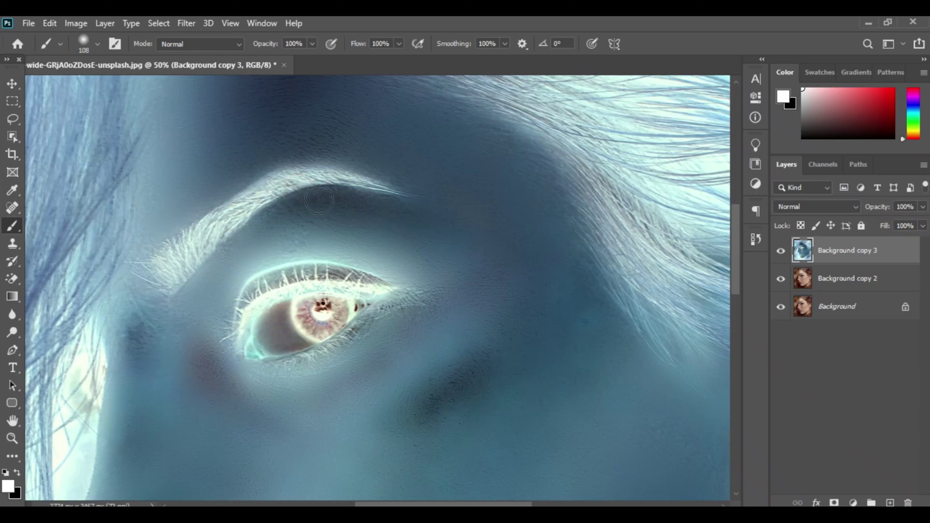
click(787, 207)
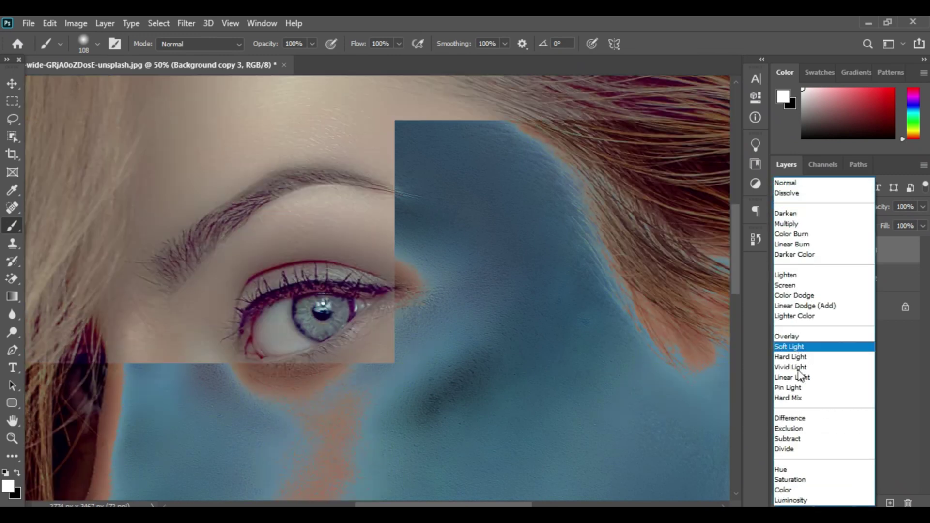
click(802, 368)
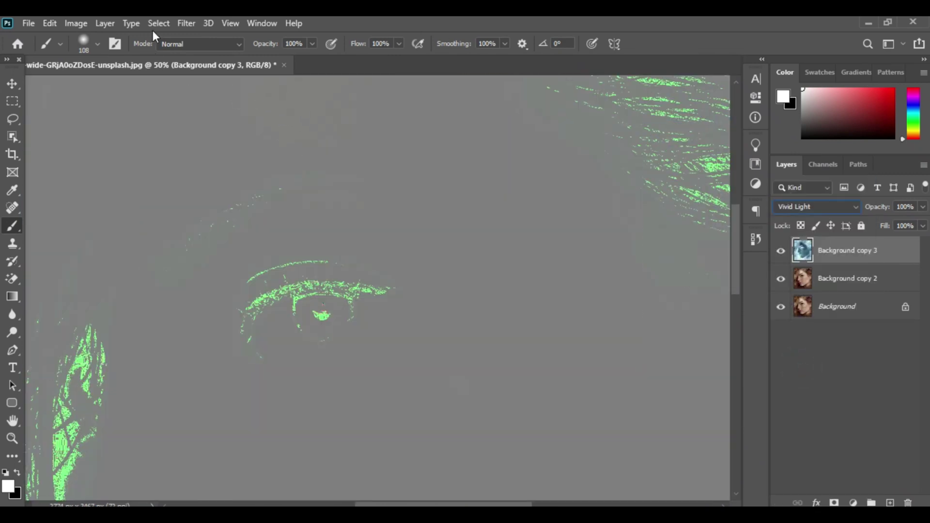
- Apply a High Pass filter with a radius of 20.8 pixels to the inverted Vivid Light layer
click(186, 23)
mouse_move(233, 303)
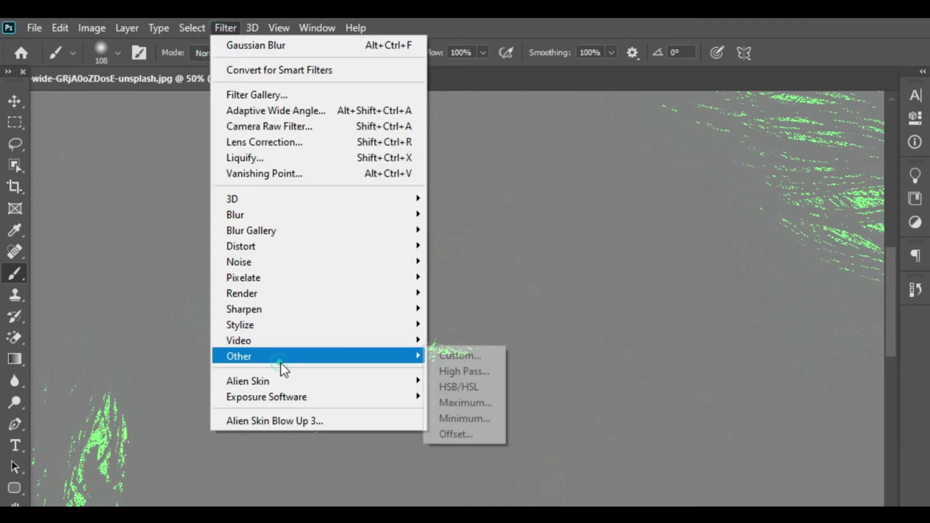
click(455, 369)
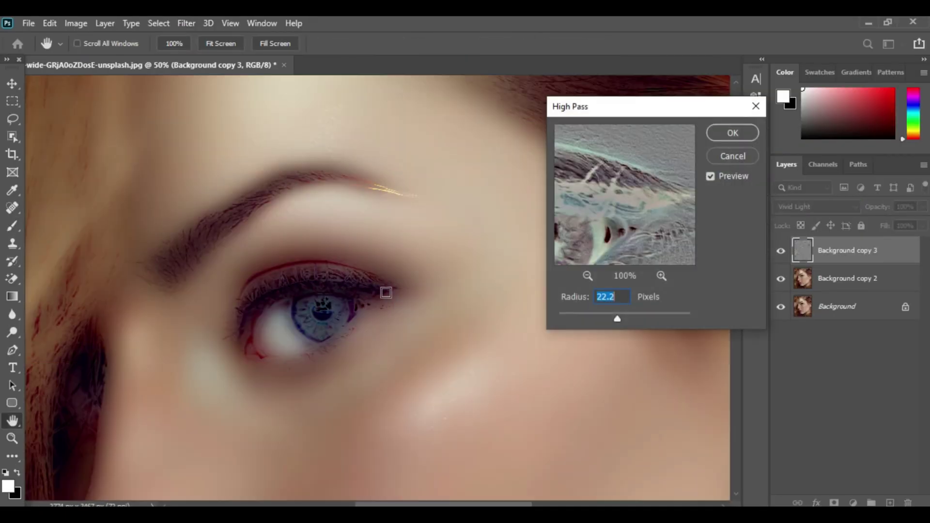
mouse_move(611, 322)
mouse_down()
mouse_move(622, 320)
mouse_move(599, 318)
mouse_up()
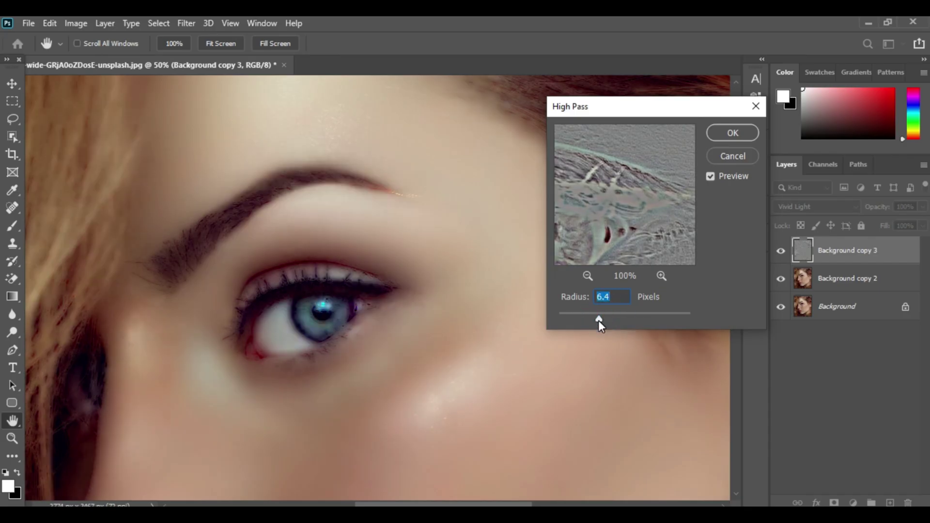
key(ctrl+minus)
key(ctrl+minus)
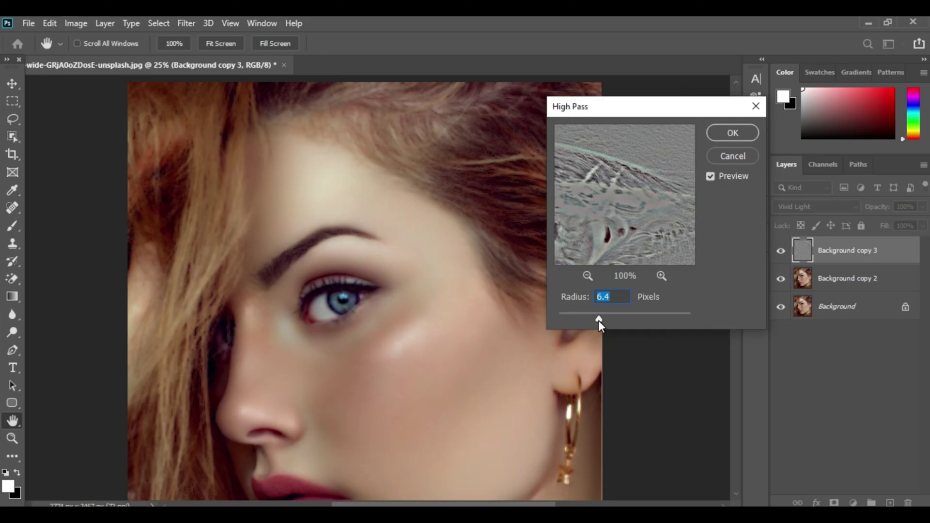
drag(598, 316, 617, 318)
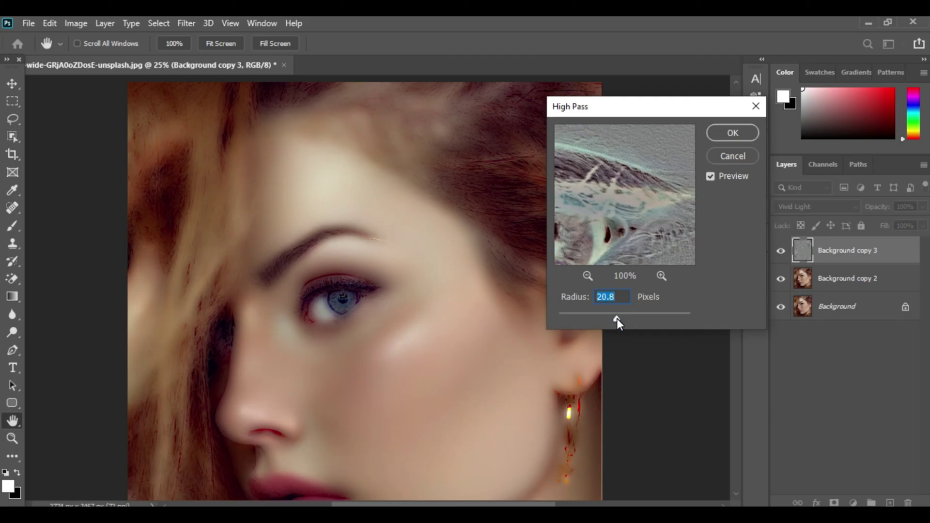
click(732, 133)
key(b)
- Apply a Gaussian Blur with a radius of about 2.5 pixels to the high-pass layer, comparing lower and higher radii
click(186, 23)
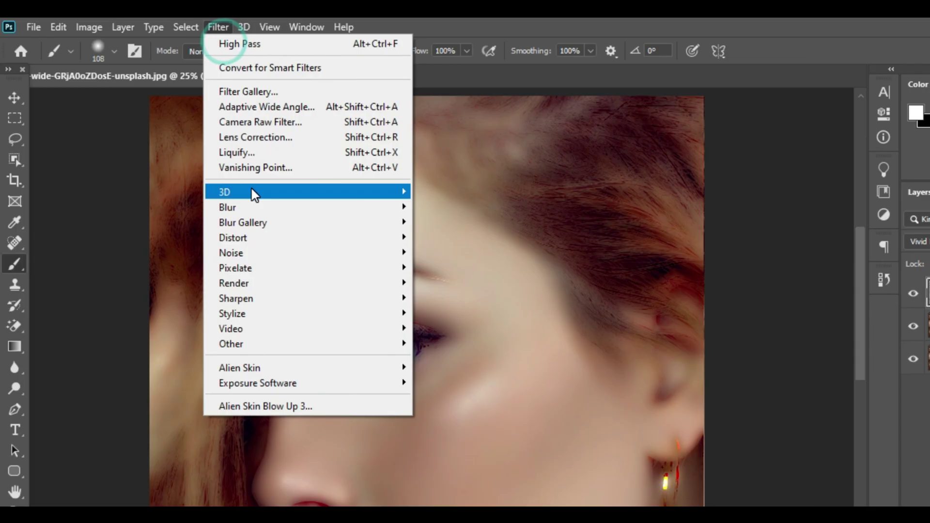
click(260, 207)
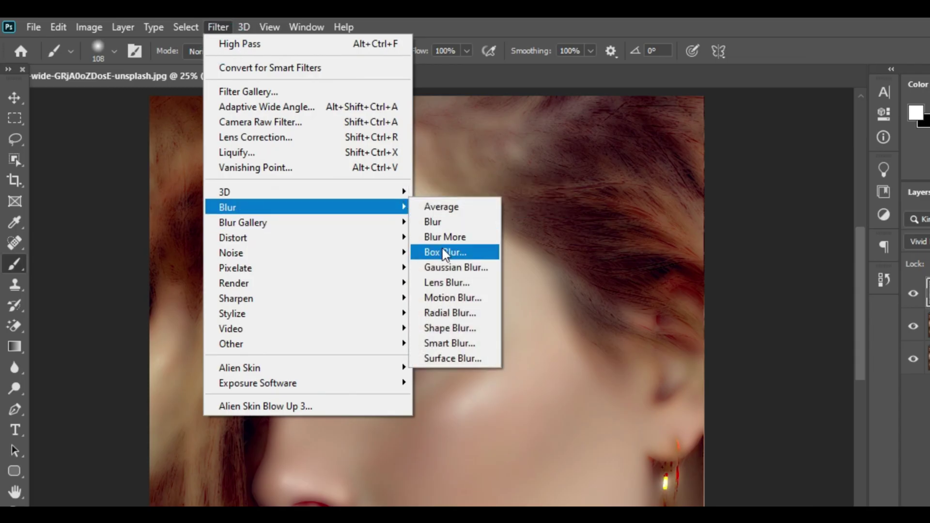
click(453, 267)
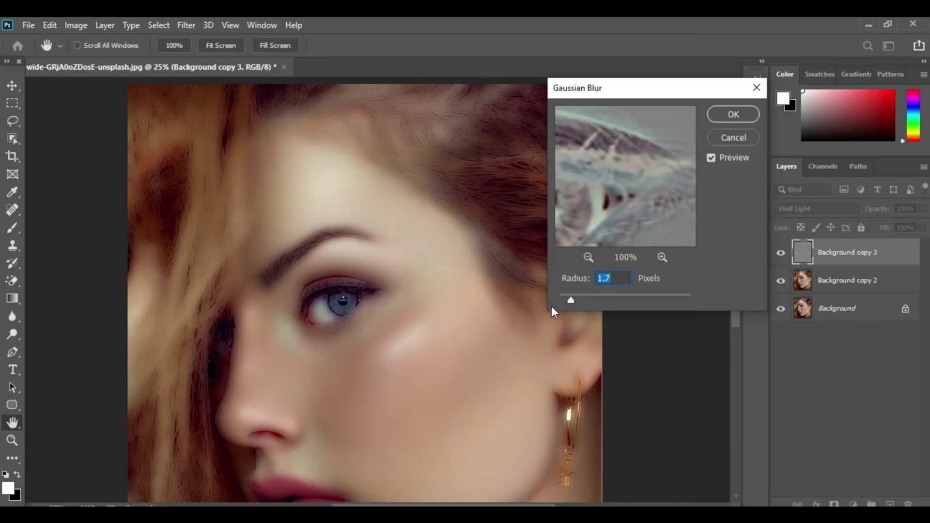
drag(572, 301, 589, 302)
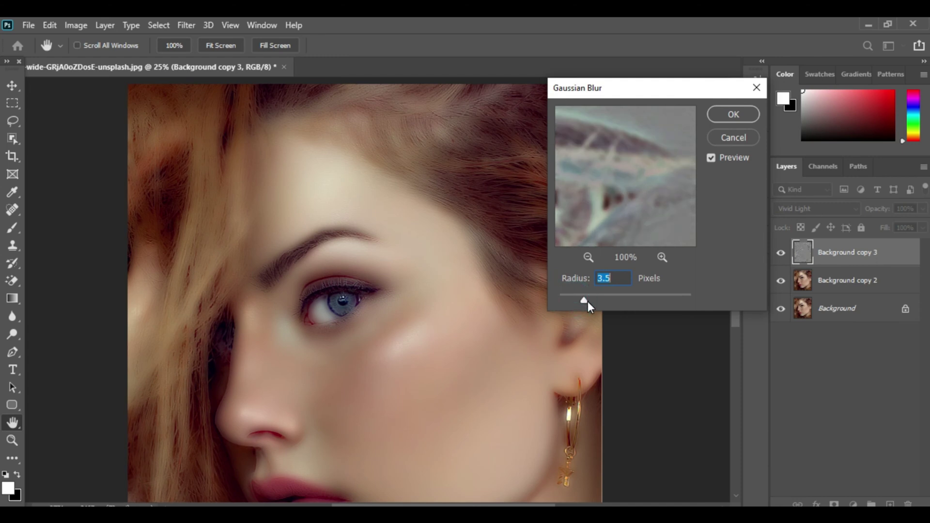
key(ctrl+plus)
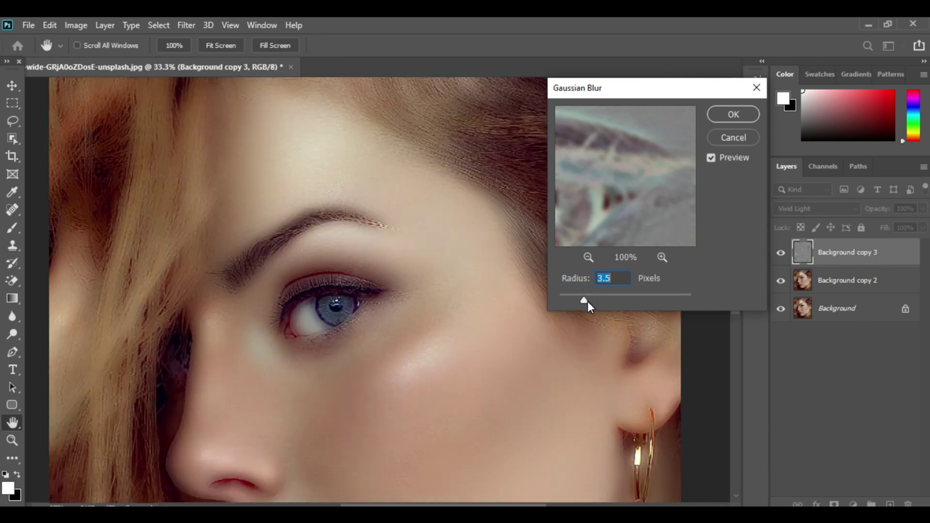
key(ctrl+plus)
drag(584, 300, 662, 306)
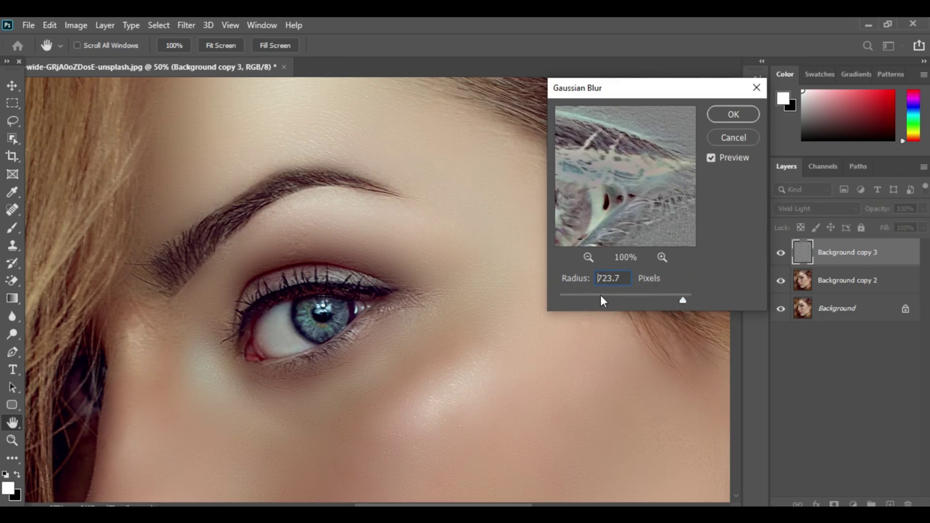
click(580, 296)
mouse_move(580, 296)
mouse_down()
mouse_move(562, 301)
mouse_move(578, 298)
mouse_up()
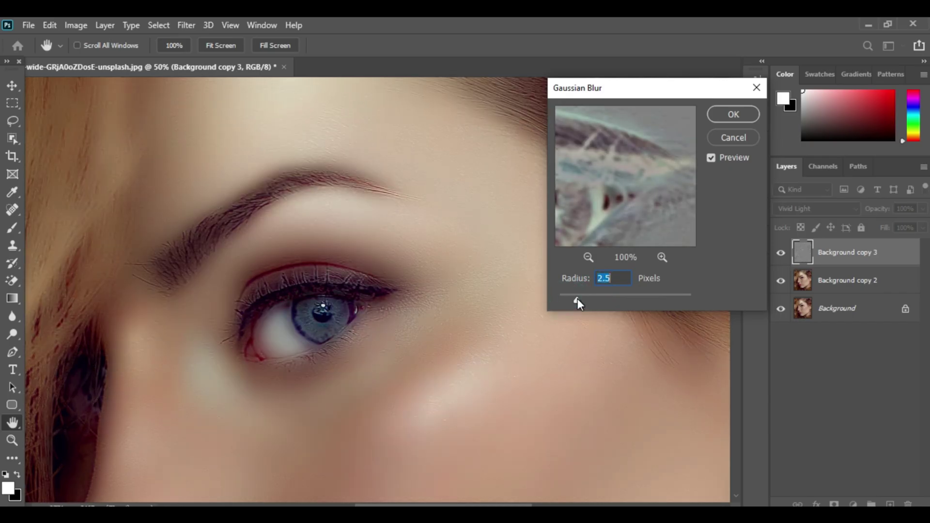
click(574, 299)
click(727, 115)
key(b)
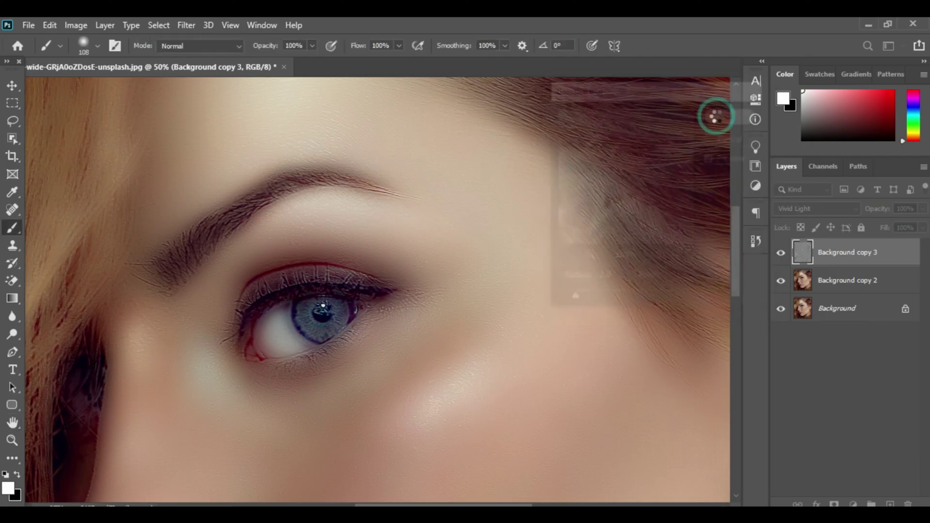
- Add a layer mask to the blurred layer, invert it to black, and enlarge the soft round brush to 275 px
click(833, 503)
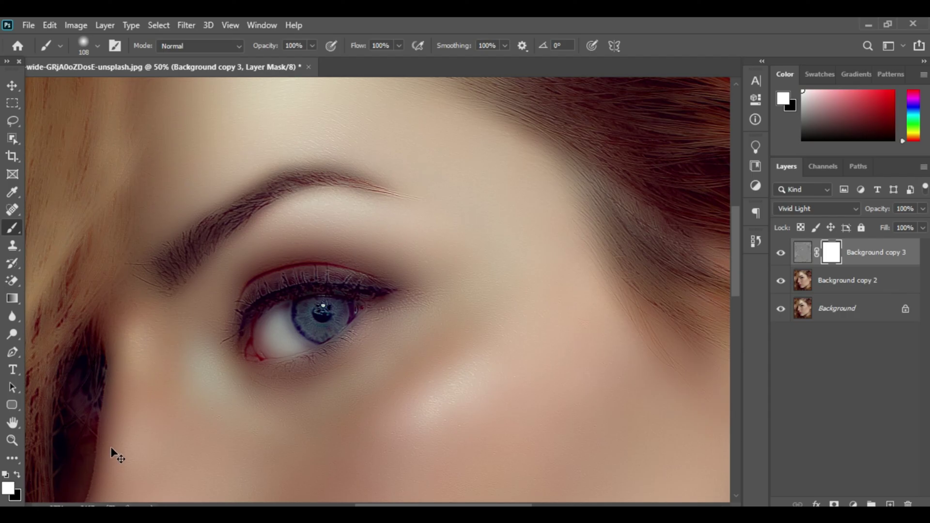
key(ctrl+i)
scroll(320, 237, up, 4)
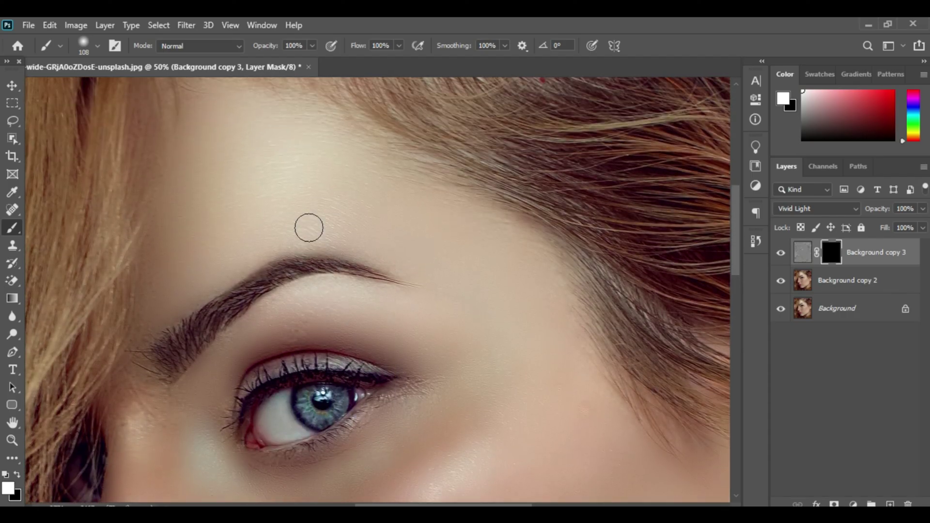
scroll(305, 227, up, 5)
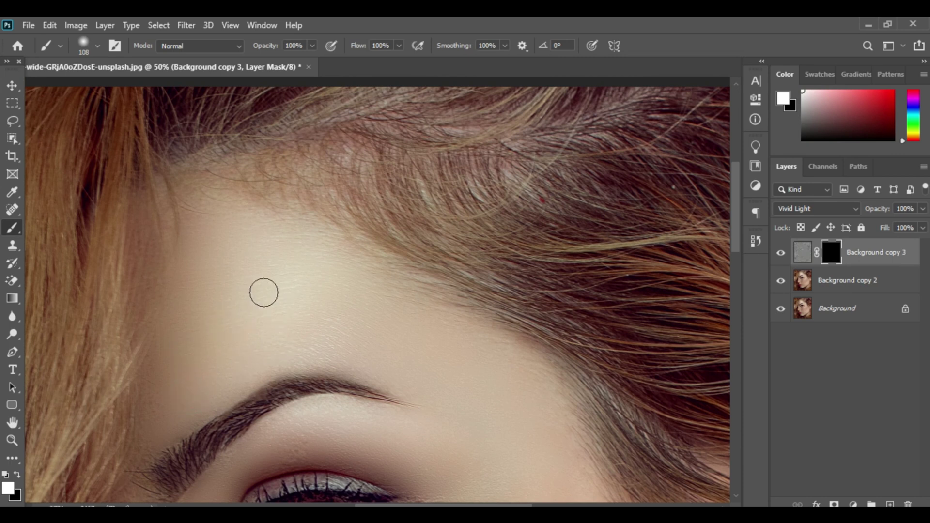
click(98, 47)
drag(123, 91, 138, 92)
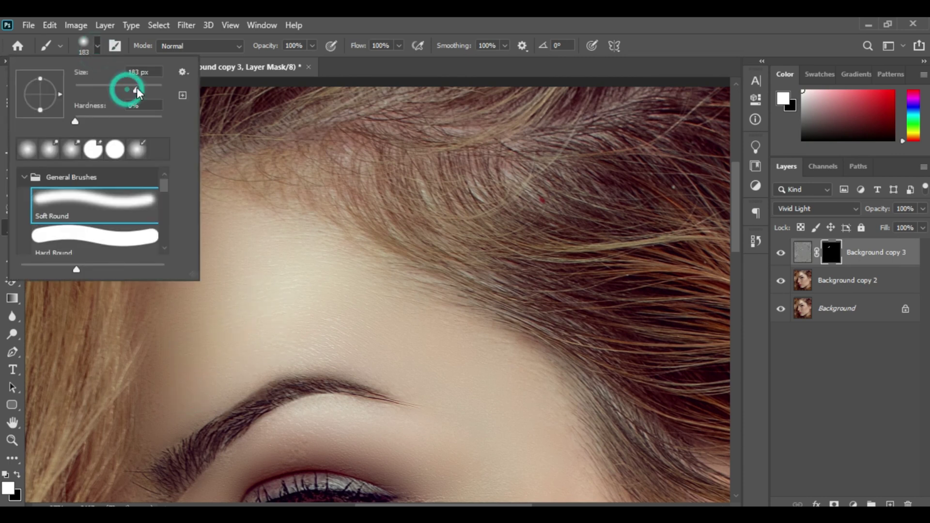
key(Return)
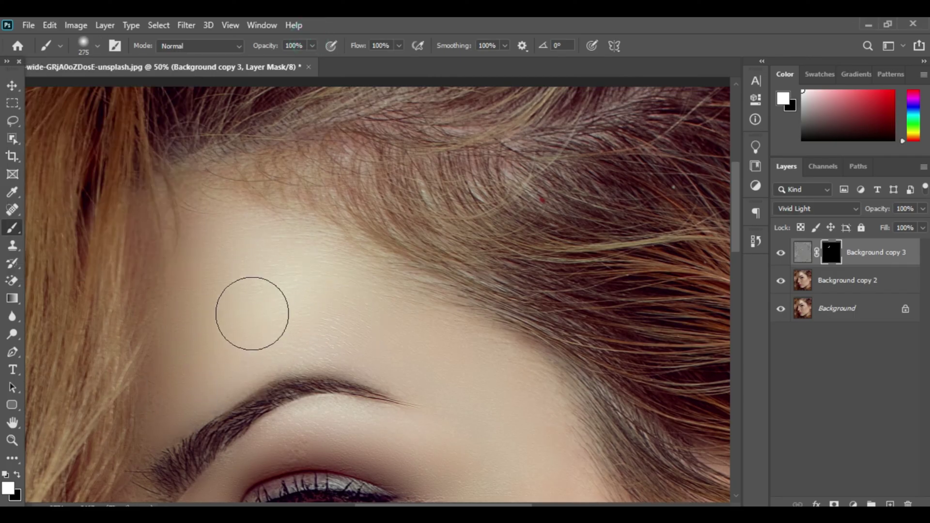
- Paint white on the new mask over the forehead and the temple beside the eye
mouse_move(395, 341)
mouse_down()
mouse_move(526, 426)
mouse_move(510, 379)
mouse_up()
scroll(510, 379, down, 8)
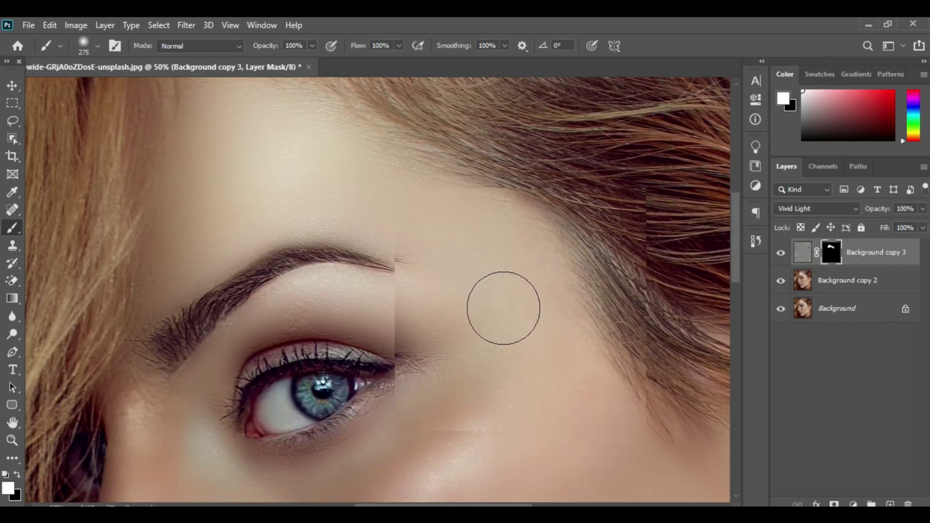
scroll(457, 104, down, 4)
scroll(473, 183, up, 4)
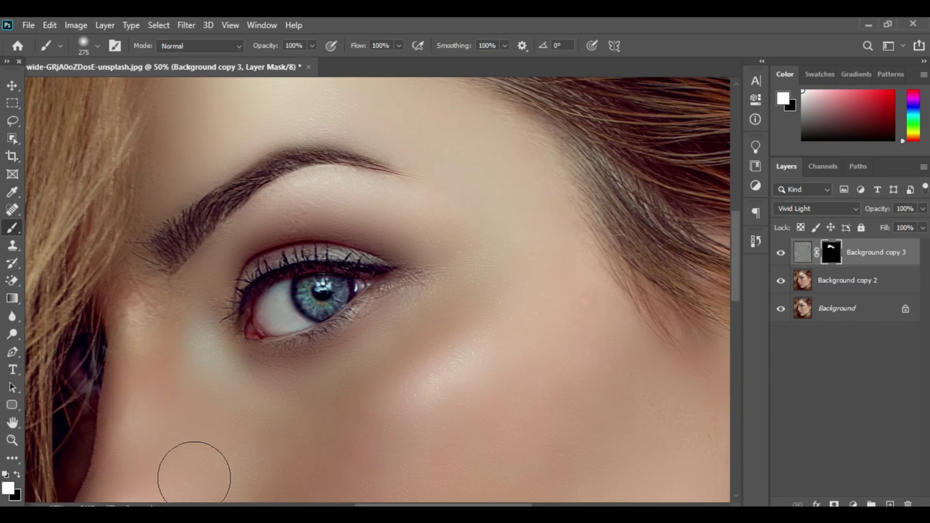
drag(391, 210, 528, 255)
- Paint white on the new mask over the side of the nose and the cheek below the eye
scroll(524, 181, down, 6)
drag(247, 340, 168, 317)
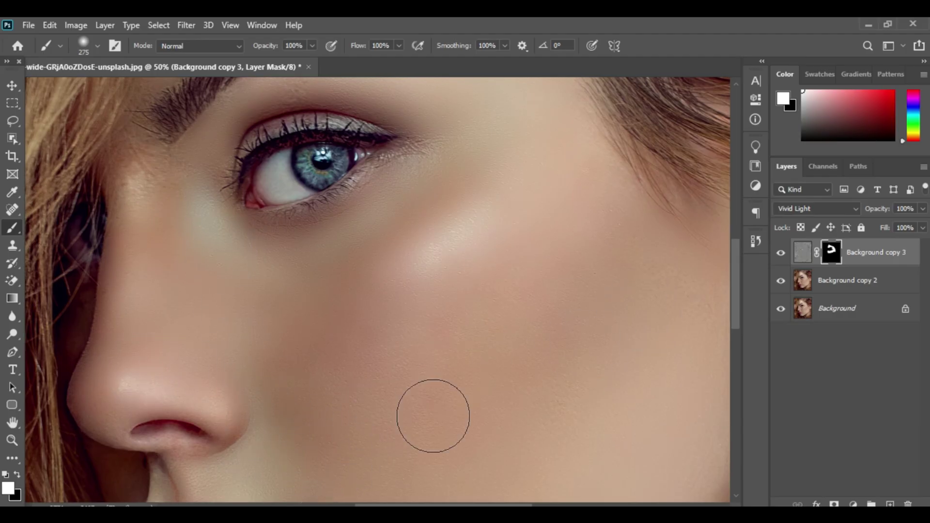
mouse_move(569, 476)
mouse_down()
mouse_move(552, 418)
mouse_move(605, 362)
mouse_move(622, 311)
mouse_up()
scroll(605, 316, down, 5)
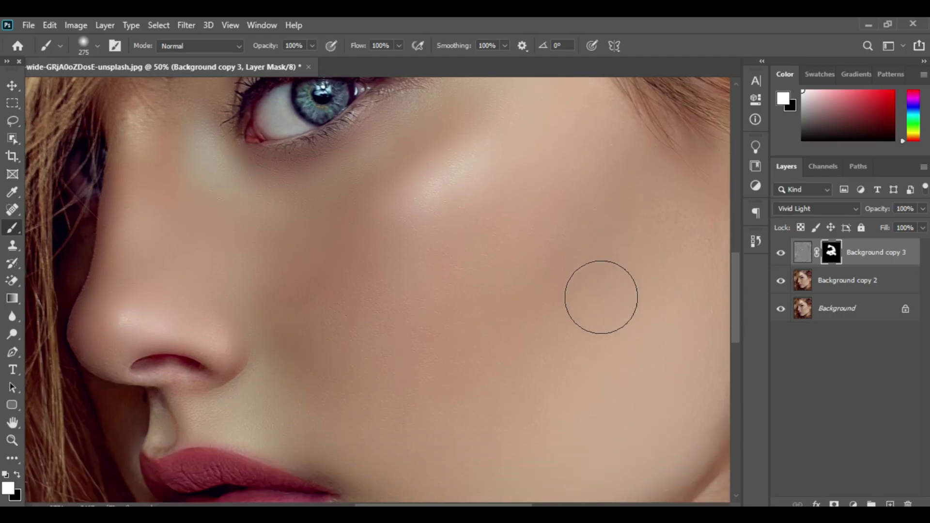
drag(336, 299, 338, 317)
- Paint white on the new mask over the lower cheek, the jaw and the chin
scroll(338, 318, down, 3)
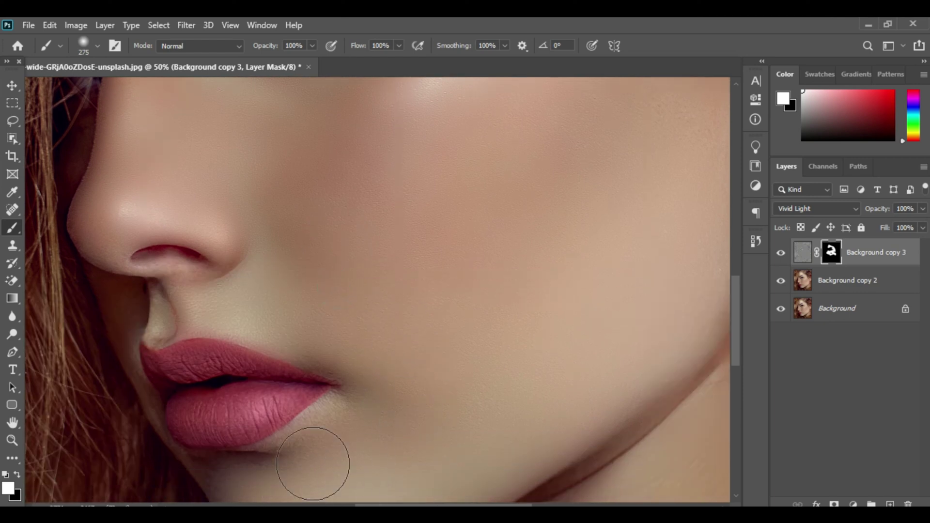
mouse_move(533, 443)
mouse_down()
mouse_move(579, 372)
mouse_move(570, 255)
mouse_move(505, 198)
mouse_move(575, 217)
mouse_move(532, 157)
mouse_move(533, 114)
mouse_move(551, 247)
mouse_up()
scroll(652, 280, up, 5)
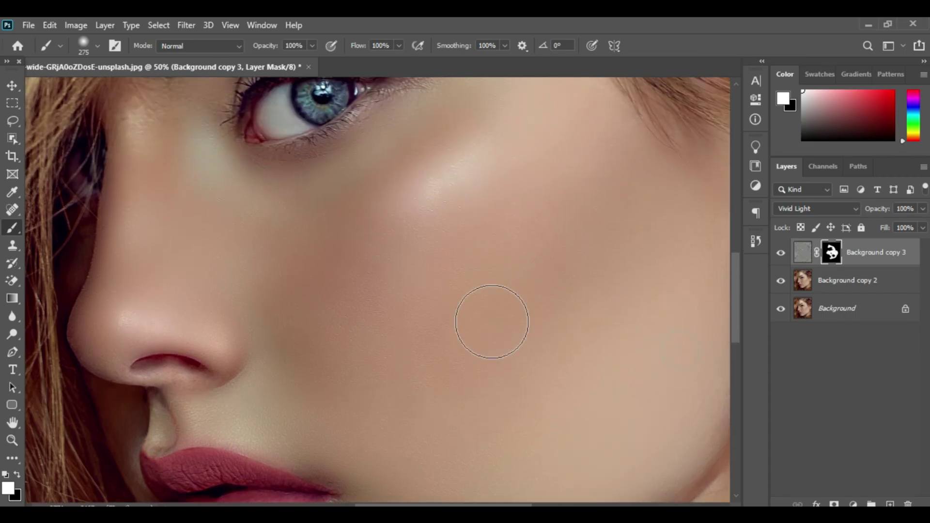
scroll(484, 318, down, 5)
scroll(479, 316, down, 10)
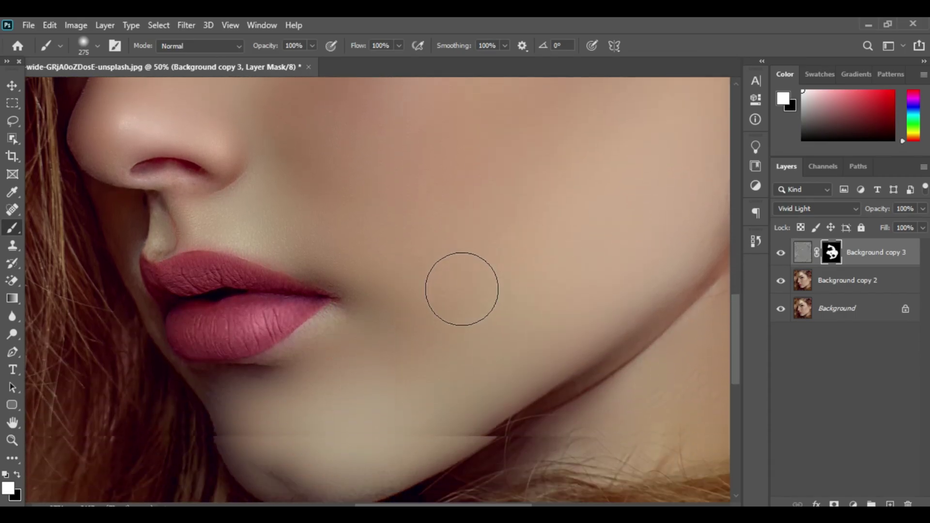
scroll(465, 316, down, 8)
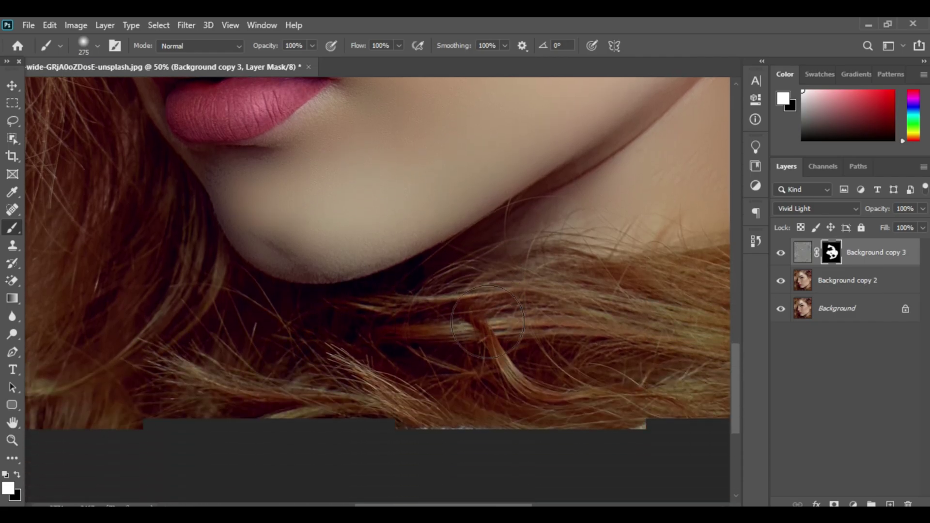
key(ctrl+minus)
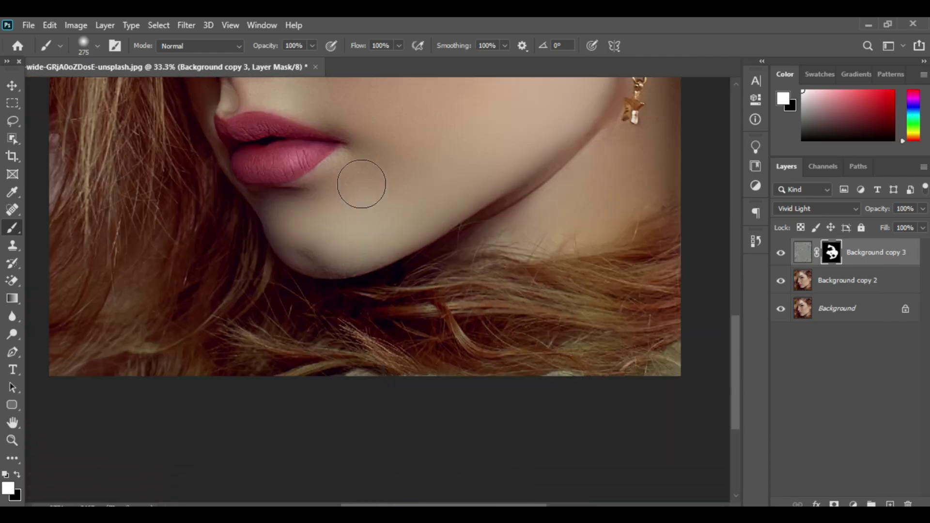
drag(294, 233, 344, 258)
key(ctrl+minus)
key(ctrl+minus)
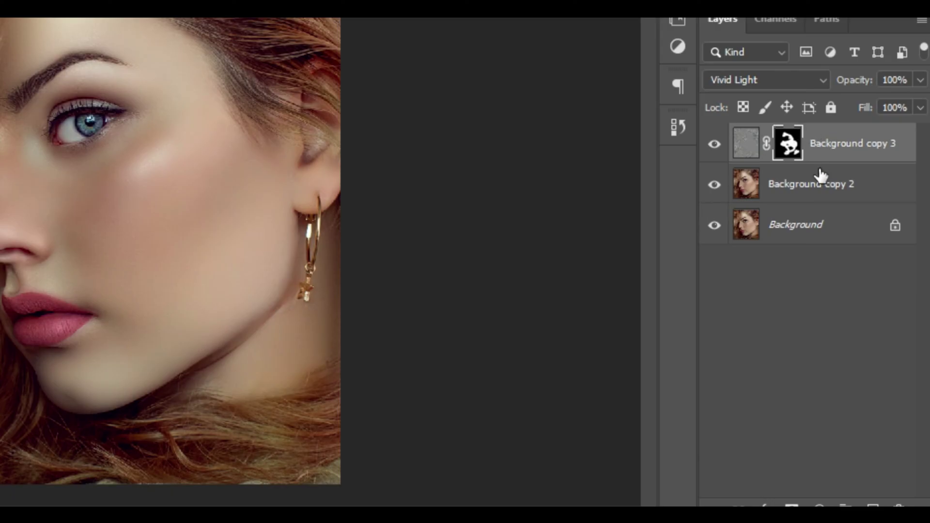
- Merge the masked Background copy 3 layer with Background copy 2 and duplicate the merged layer
shift+click(809, 183)
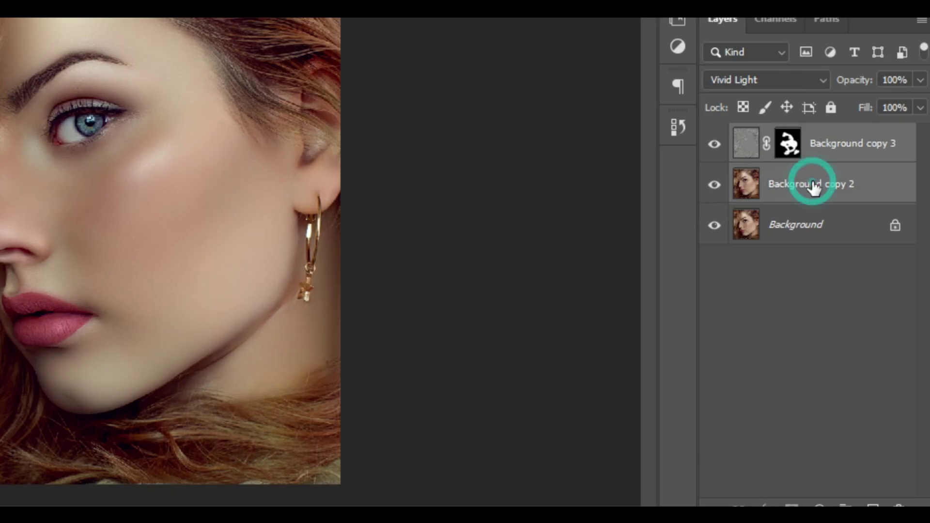
right_click(809, 183)
click(560, 387)
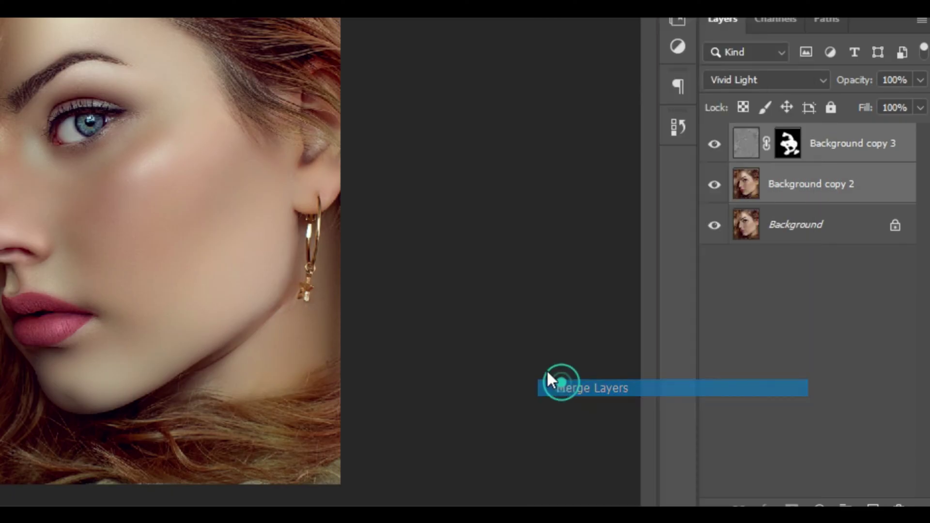
mouse_move(811, 150)
mouse_down()
mouse_move(835, 380)
mouse_move(835, 504)
mouse_move(873, 506)
mouse_up()
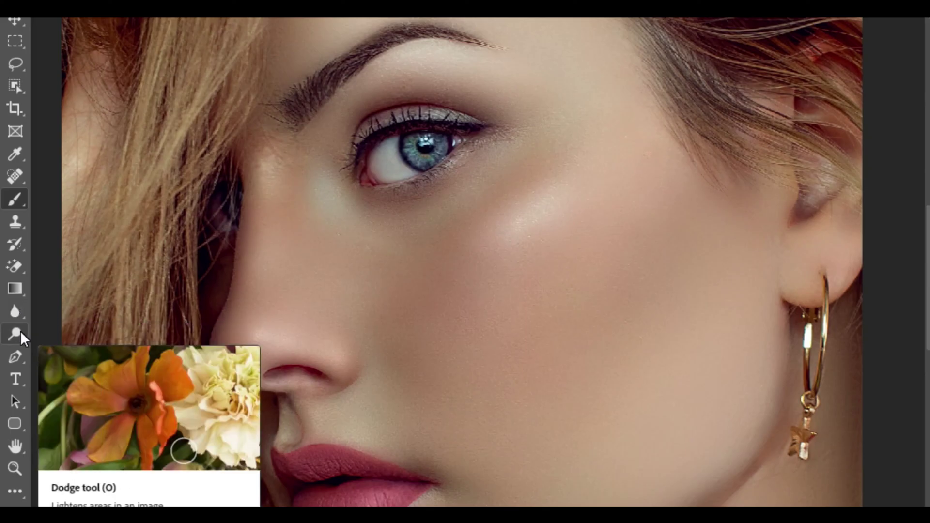
- Dodge the bridge of the nose and the lid below the eyebrow at 50% exposure, undoing the trial stroke along the cheekbone
click(20, 332)
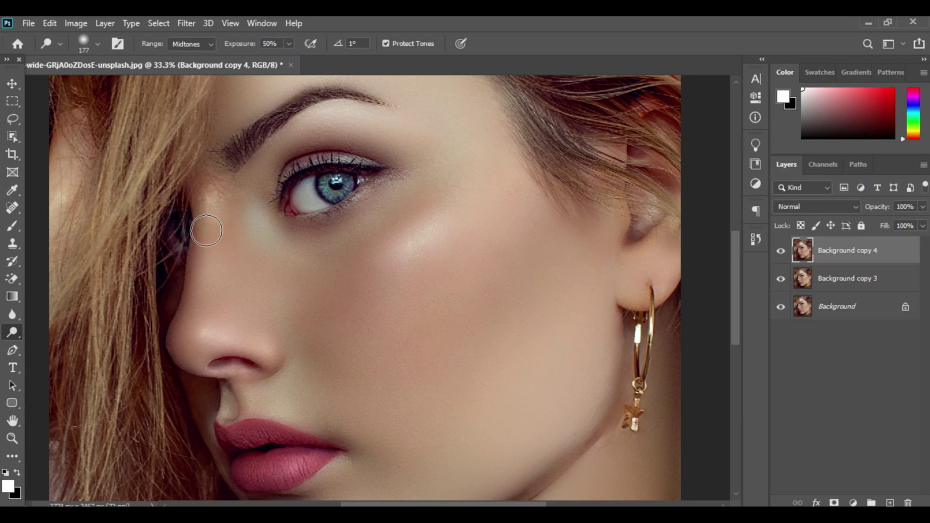
drag(206, 231, 171, 313)
drag(194, 282, 162, 357)
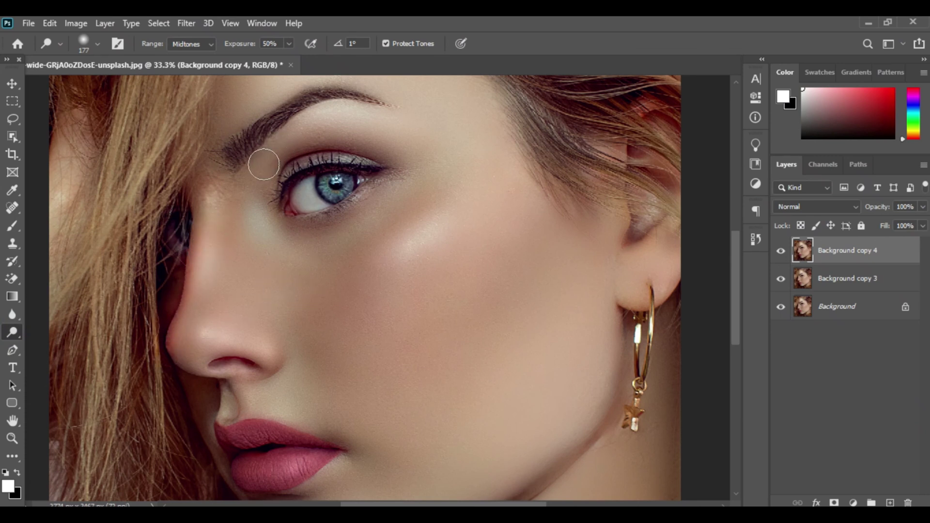
mouse_move(250, 192)
mouse_down()
mouse_move(289, 148)
mouse_move(320, 140)
mouse_move(367, 148)
mouse_move(397, 171)
mouse_move(369, 128)
mouse_move(344, 117)
mouse_move(296, 127)
mouse_move(243, 171)
mouse_up()
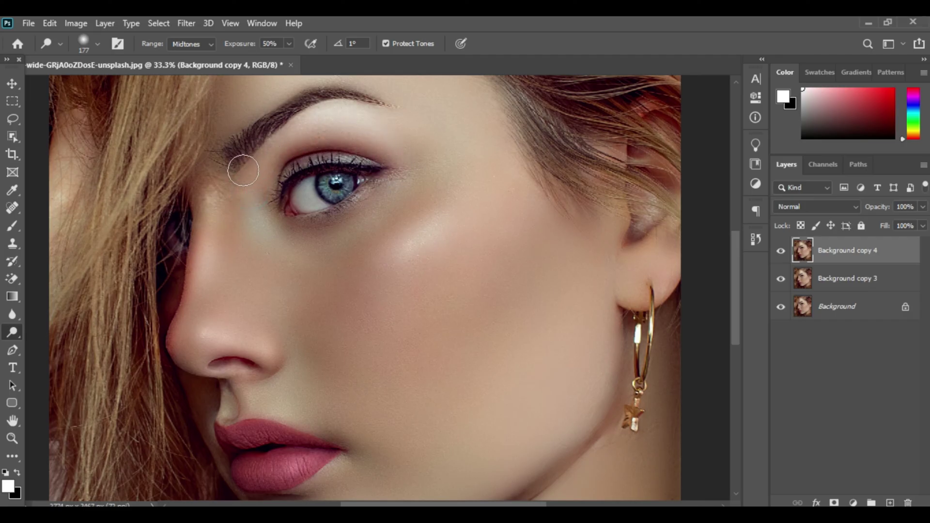
mouse_move(454, 195)
mouse_down()
mouse_move(386, 276)
mouse_move(322, 322)
mouse_move(455, 159)
mouse_up()
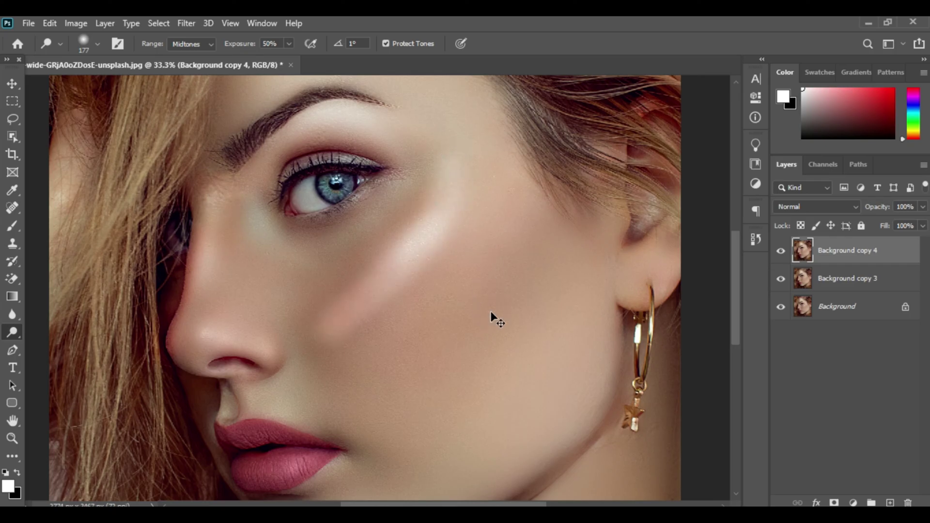
key(ctrl+z)
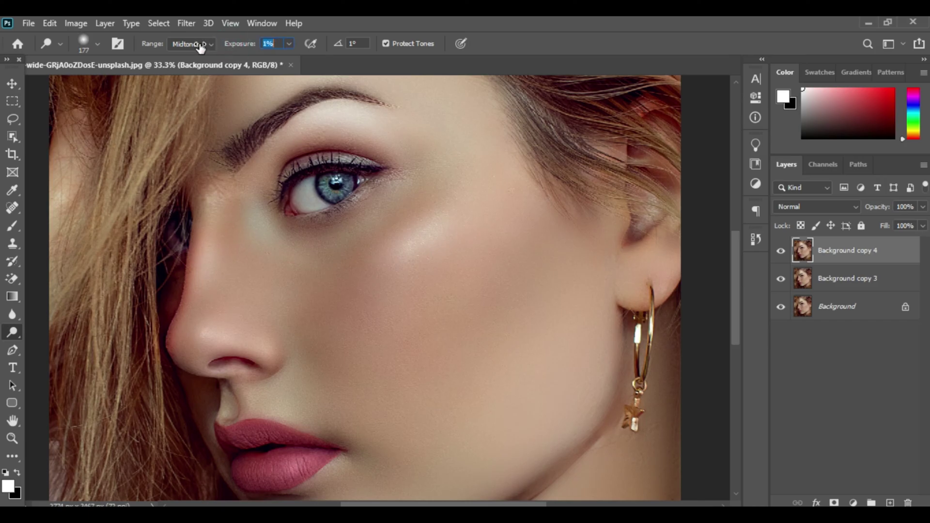
- Dodge the cheekbone, cheek and temple midtones with a soft 464 px brush at 8% exposure
drag(233, 46, 238, 47)
click(99, 44)
click(144, 86)
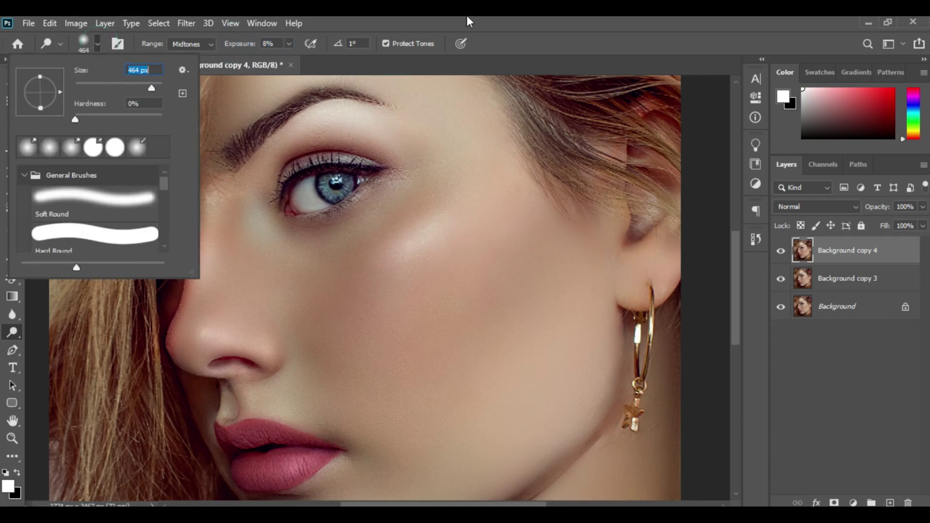
click(484, 33)
click(444, 233)
mouse_move(385, 325)
mouse_down()
mouse_move(322, 386)
mouse_move(393, 292)
mouse_move(427, 198)
mouse_move(407, 231)
mouse_move(307, 311)
mouse_move(483, 287)
mouse_up()
mouse_move(493, 227)
mouse_down()
mouse_move(471, 304)
mouse_move(406, 393)
mouse_move(474, 340)
mouse_move(498, 235)
mouse_move(439, 386)
mouse_up()
mouse_move(455, 182)
mouse_down()
mouse_move(360, 273)
mouse_move(299, 285)
mouse_move(279, 278)
mouse_move(398, 225)
mouse_move(280, 288)
mouse_up()
mouse_move(552, 291)
mouse_down()
mouse_move(469, 412)
mouse_move(477, 394)
mouse_move(449, 421)
mouse_move(516, 308)
mouse_move(384, 461)
mouse_move(385, 398)
mouse_move(371, 415)
mouse_move(431, 409)
mouse_move(457, 391)
mouse_move(394, 434)
mouse_move(459, 410)
mouse_move(517, 352)
mouse_move(532, 313)
mouse_move(426, 474)
mouse_move(411, 472)
mouse_move(479, 368)
mouse_move(453, 402)
mouse_move(401, 354)
mouse_move(479, 270)
mouse_move(331, 368)
mouse_move(468, 272)
mouse_move(499, 214)
mouse_move(380, 305)
mouse_move(328, 322)
mouse_move(343, 323)
mouse_move(326, 322)
mouse_move(312, 302)
mouse_move(280, 297)
mouse_move(277, 272)
mouse_move(391, 248)
mouse_move(446, 195)
mouse_move(451, 174)
mouse_move(321, 291)
mouse_move(436, 218)
mouse_move(398, 297)
mouse_move(472, 207)
mouse_move(478, 185)
mouse_move(522, 293)
mouse_move(563, 238)
mouse_move(537, 218)
mouse_move(575, 318)
mouse_move(493, 431)
mouse_move(443, 448)
mouse_move(450, 281)
mouse_up()
- Dodge the forehead and the nearby facial skin, and compare the result by hiding and showing the Background copy 4 layer
scroll(457, 261, up, 4)
scroll(458, 269, up, 1)
mouse_move(379, 177)
mouse_down()
mouse_move(472, 302)
mouse_move(417, 413)
mouse_move(451, 245)
mouse_move(413, 336)
mouse_move(444, 197)
mouse_move(522, 362)
mouse_move(446, 317)
mouse_move(258, 413)
mouse_move(265, 427)
mouse_up()
mouse_move(266, 427)
mouse_down()
mouse_move(376, 390)
mouse_move(326, 343)
mouse_move(344, 419)
mouse_move(412, 456)
mouse_move(492, 377)
mouse_up()
scroll(337, 460, down, 5)
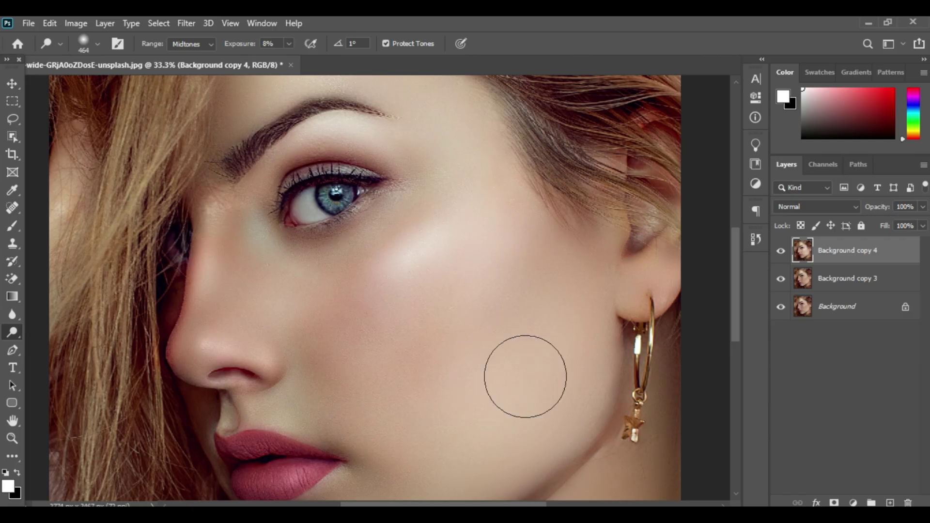
key(ctrl+minus)
key(ctrl+minus)
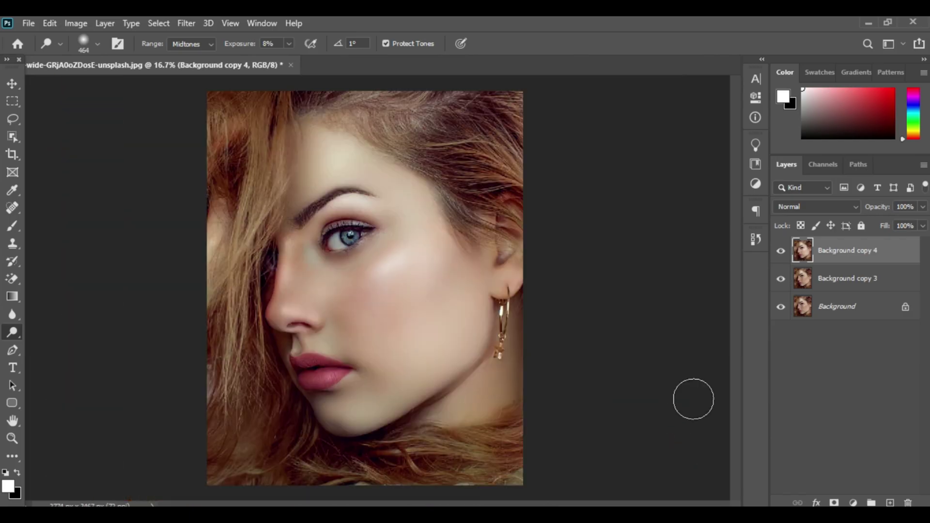
click(781, 252)
click(780, 252)
- Dodge the upper eyelid between the eyebrow and the lashes with a 171 px brush at 38% exposure
key(ctrl+plus)
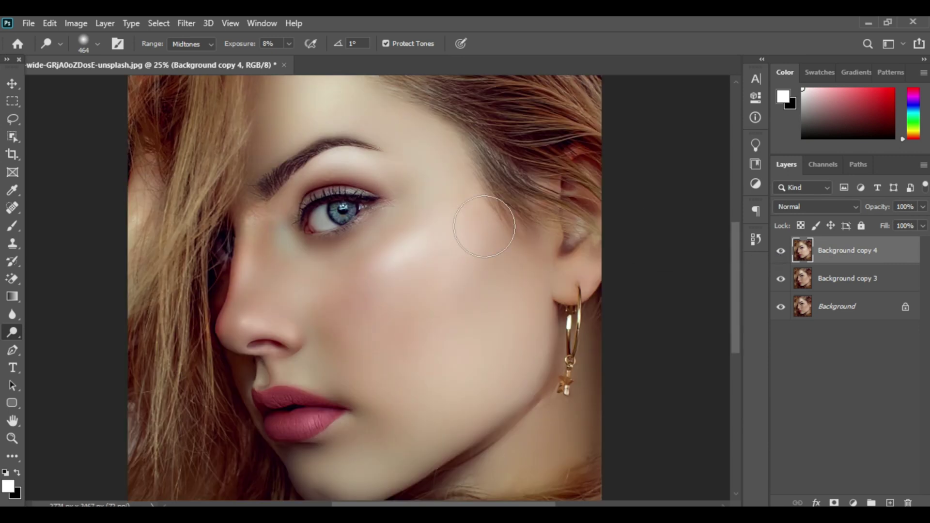
scroll(346, 236, up, 2)
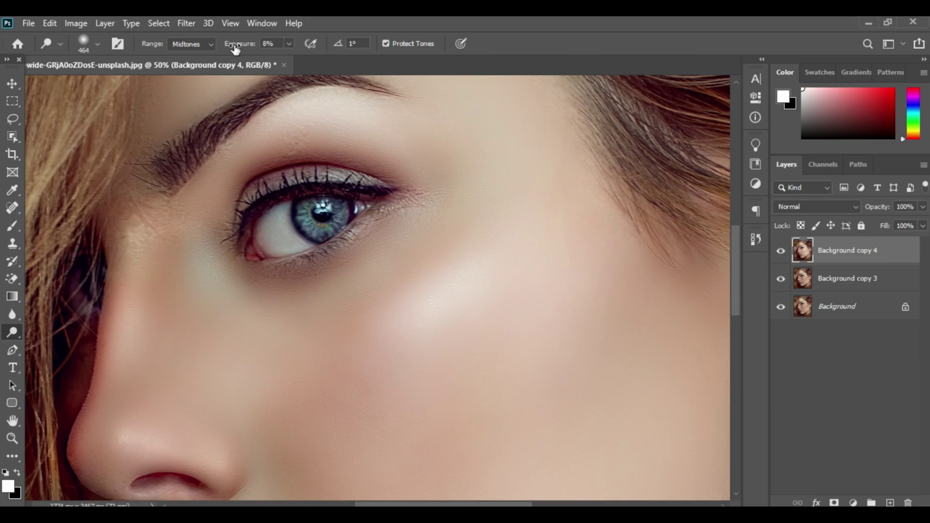
drag(234, 45, 245, 47)
click(93, 49)
drag(96, 83, 117, 85)
click(405, 38)
click(98, 46)
drag(94, 87, 135, 87)
click(369, 36)
mouse_move(199, 208)
mouse_down()
mouse_move(264, 140)
mouse_move(360, 148)
mouse_move(427, 188)
mouse_move(346, 178)
mouse_move(254, 188)
mouse_up()
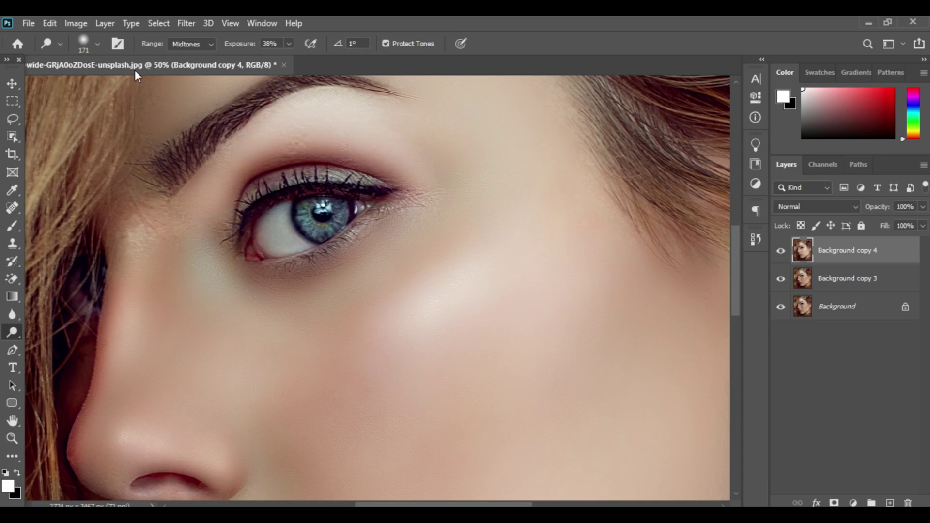
- Reduce the Dodge brush to 59 px and brighten the lid along the lashes, the lower eyelid and the eye
click(98, 45)
drag(111, 85, 104, 86)
click(338, 37)
mouse_move(233, 237)
mouse_down()
mouse_move(236, 208)
mouse_move(268, 178)
mouse_move(387, 186)
mouse_move(315, 169)
mouse_move(256, 200)
mouse_up()
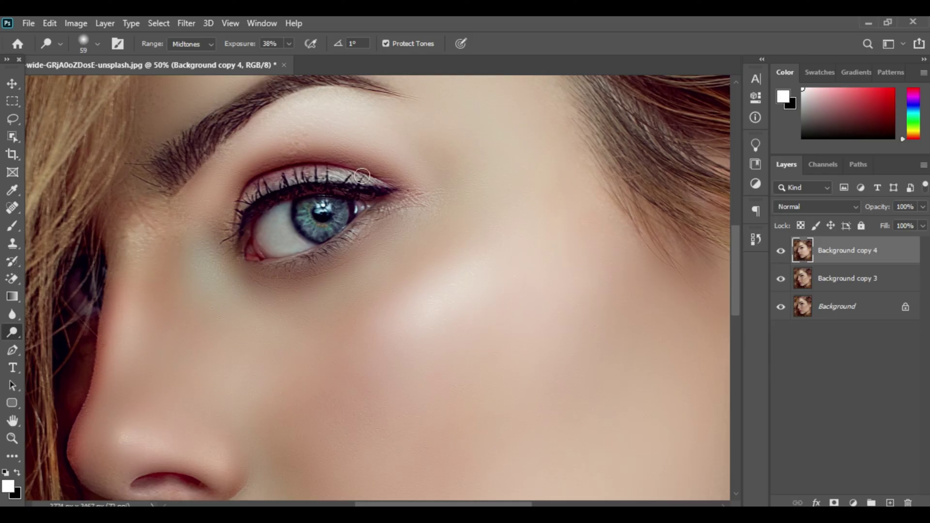
mouse_move(404, 187)
mouse_down()
mouse_move(385, 213)
mouse_move(324, 252)
mouse_move(247, 277)
mouse_move(334, 254)
mouse_move(394, 187)
mouse_move(367, 230)
mouse_move(315, 265)
mouse_move(265, 270)
mouse_move(227, 257)
mouse_move(272, 271)
mouse_move(311, 260)
mouse_move(397, 206)
mouse_move(334, 218)
mouse_move(325, 235)
mouse_move(350, 212)
mouse_move(302, 208)
mouse_move(324, 226)
mouse_move(334, 206)
mouse_move(294, 219)
mouse_move(324, 231)
mouse_move(338, 196)
mouse_move(307, 197)
mouse_move(270, 246)
mouse_move(276, 213)
mouse_move(284, 210)
mouse_move(267, 238)
mouse_move(293, 244)
mouse_move(289, 215)
mouse_move(281, 214)
mouse_move(298, 249)
mouse_up()
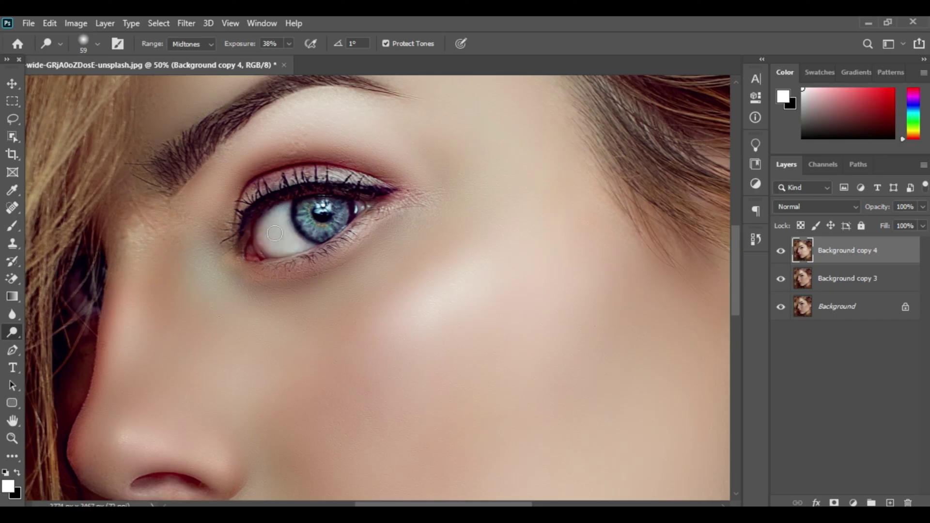
- Merge the Background copy 4 and Background copy 3 layers and duplicate the result
key(ctrl+minus)
key(ctrl+minus)
key(ctrl+minus)
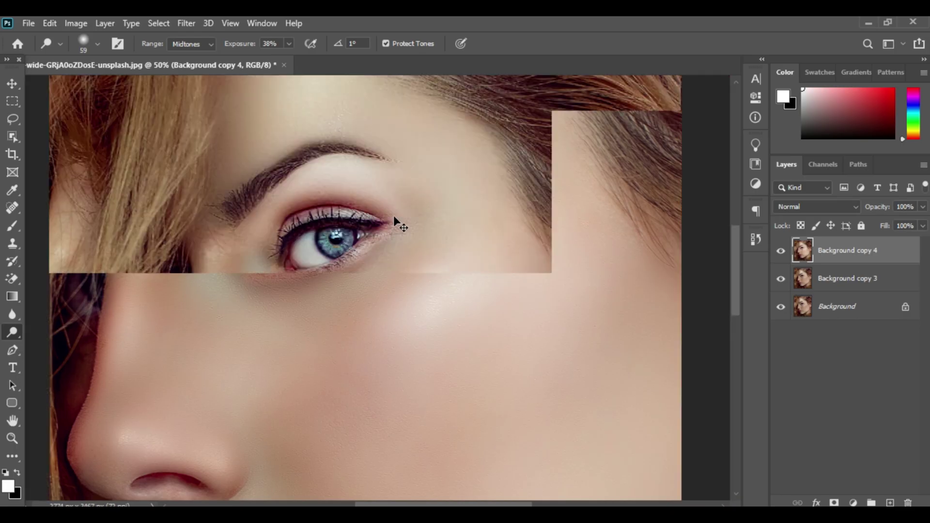
key(ctrl+minus)
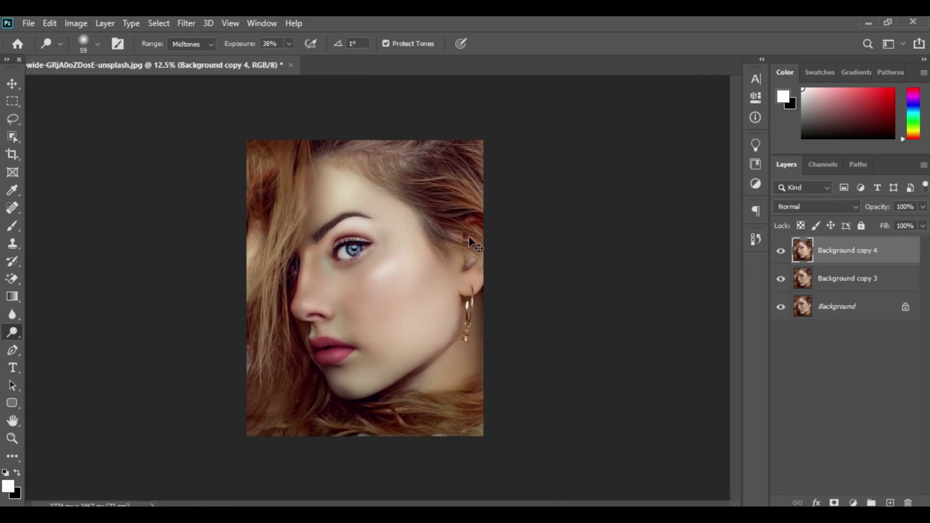
key(ctrl+plus)
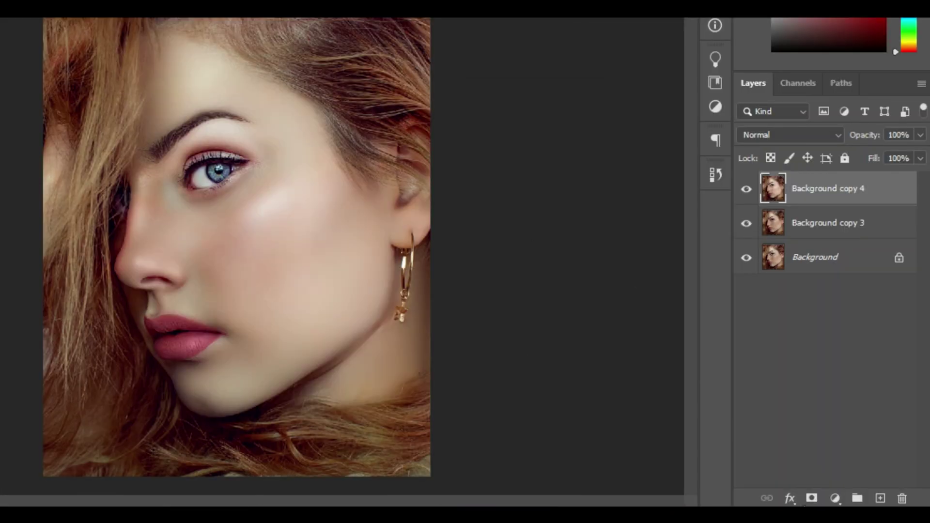
shift+click(822, 234)
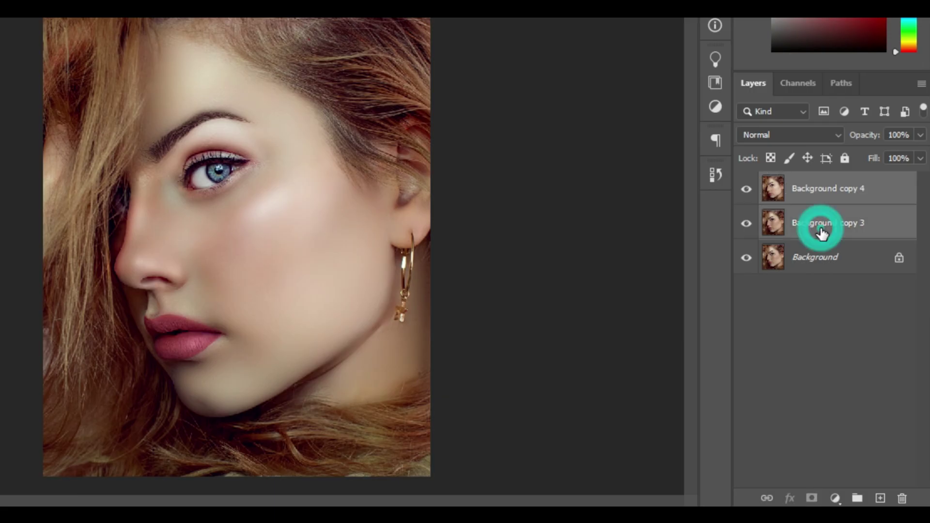
right_click(821, 233)
click(644, 397)
drag(822, 193, 874, 498)
- Add a Curves adjustment layer and shape an RGB S-curve with raised highlights and lowered shadows
click(835, 498)
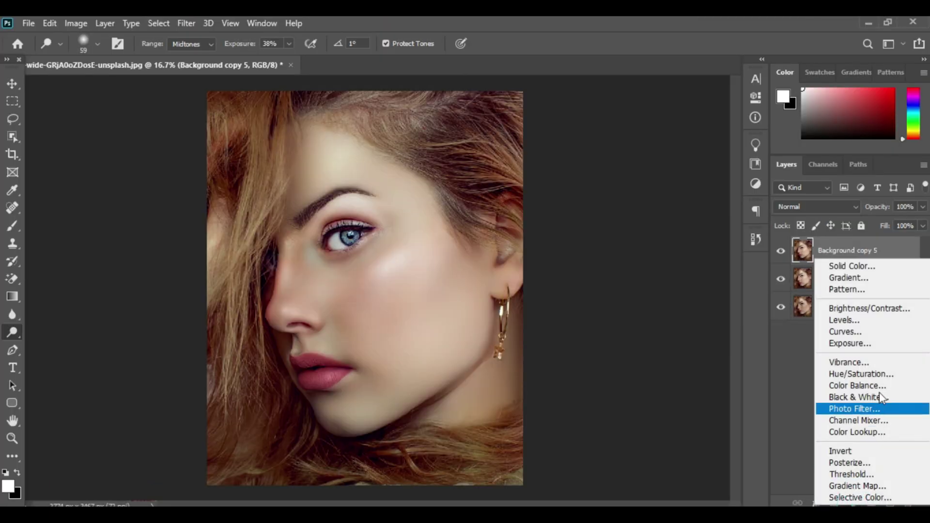
click(875, 332)
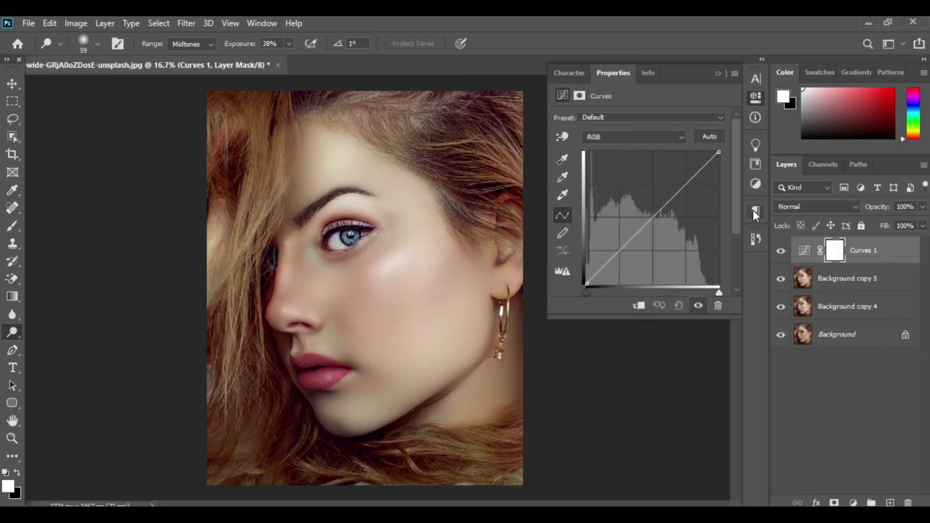
click(664, 202)
drag(666, 203, 669, 200)
drag(701, 169, 692, 165)
mouse_move(632, 245)
mouse_down()
mouse_move(640, 252)
mouse_move(633, 248)
mouse_up()
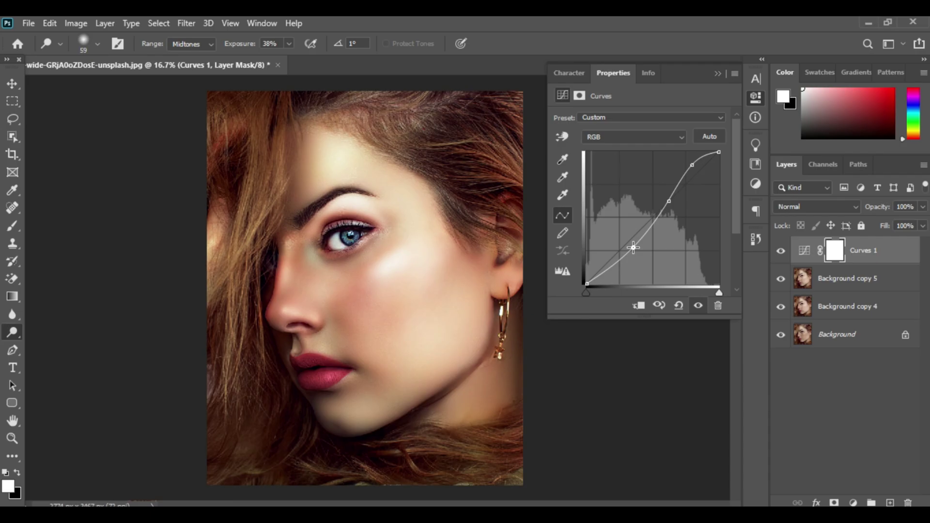
- Refine the RGB curve by lifting its midtone point and slightly lowering its highlight and shadow points
mouse_move(670, 207)
mouse_down()
mouse_move(662, 206)
mouse_move(665, 217)
mouse_move(658, 208)
mouse_up()
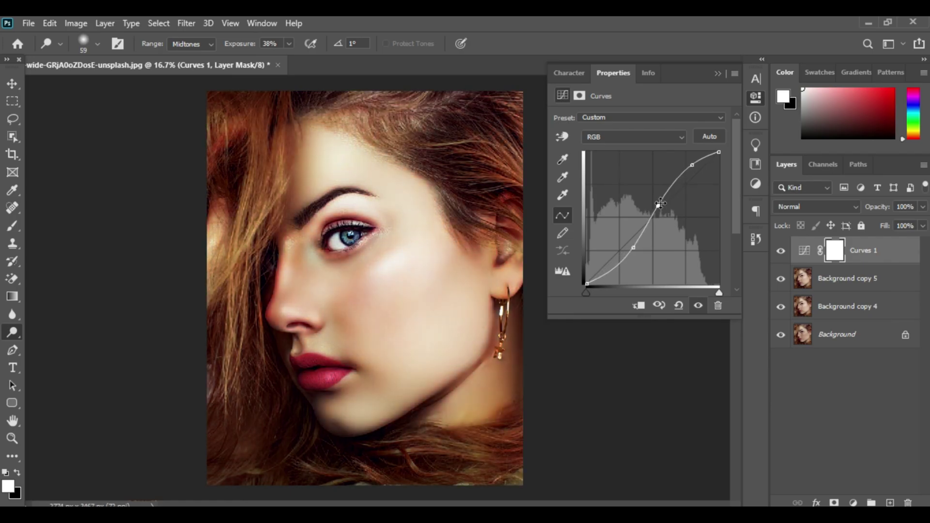
mouse_move(696, 163)
mouse_down()
mouse_move(719, 146)
mouse_move(698, 204)
mouse_move(696, 168)
mouse_up()
mouse_move(633, 248)
mouse_down()
mouse_move(609, 236)
mouse_move(630, 250)
mouse_up()
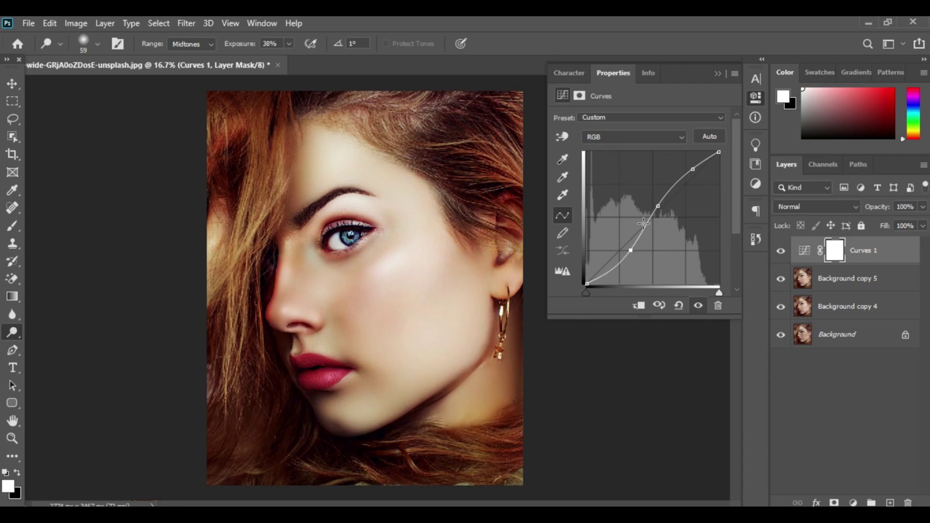
mouse_move(662, 207)
mouse_down()
mouse_move(656, 200)
mouse_move(663, 209)
mouse_up()
mouse_move(693, 170)
mouse_down()
mouse_move(706, 184)
mouse_move(694, 169)
mouse_up()
- Shape the Red channel curve by lowering its shadows and raising its upper midtones slightly
click(663, 144)
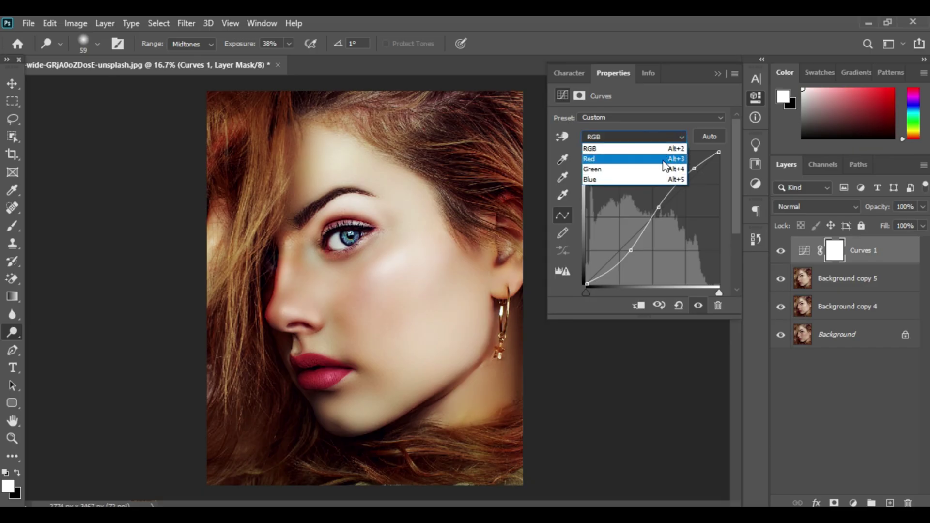
click(667, 160)
mouse_move(687, 180)
mouse_down()
mouse_move(673, 175)
mouse_move(680, 183)
mouse_up()
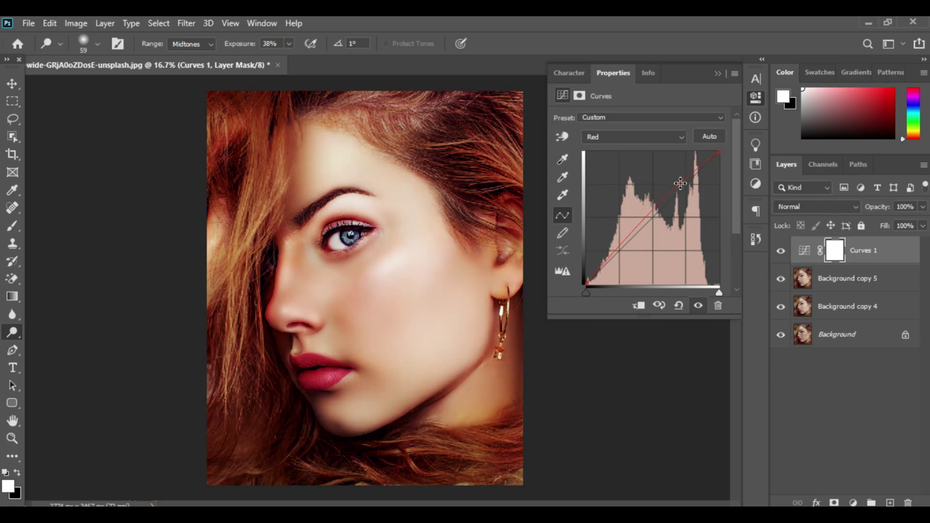
drag(620, 252, 619, 257)
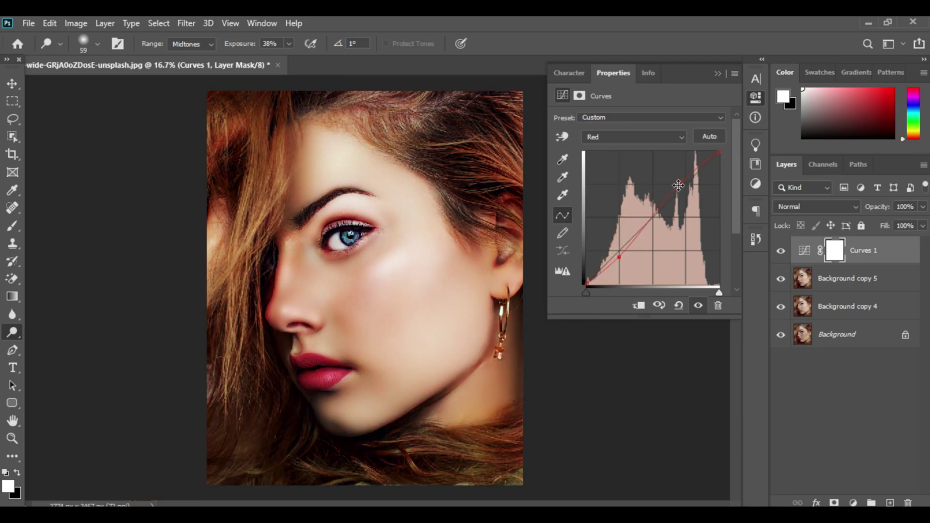
drag(663, 200, 662, 195)
- Adjust the Blue channel curve with points in the shadows, upper midtones and highlights, lifting it slightly above the diagonal
click(649, 137)
click(650, 178)
mouse_move(677, 198)
mouse_down()
mouse_move(653, 177)
mouse_move(669, 192)
mouse_up()
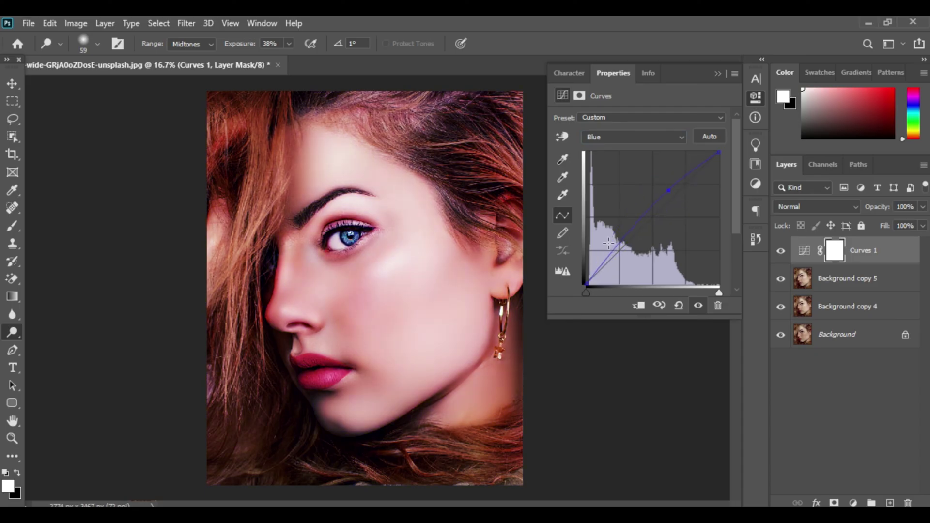
drag(618, 246, 619, 248)
click(692, 171)
drag(670, 190, 675, 191)
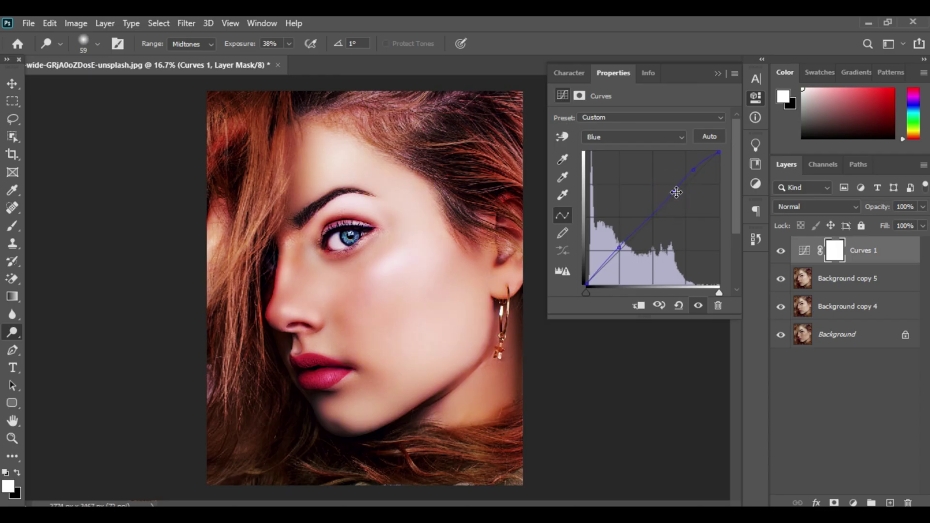